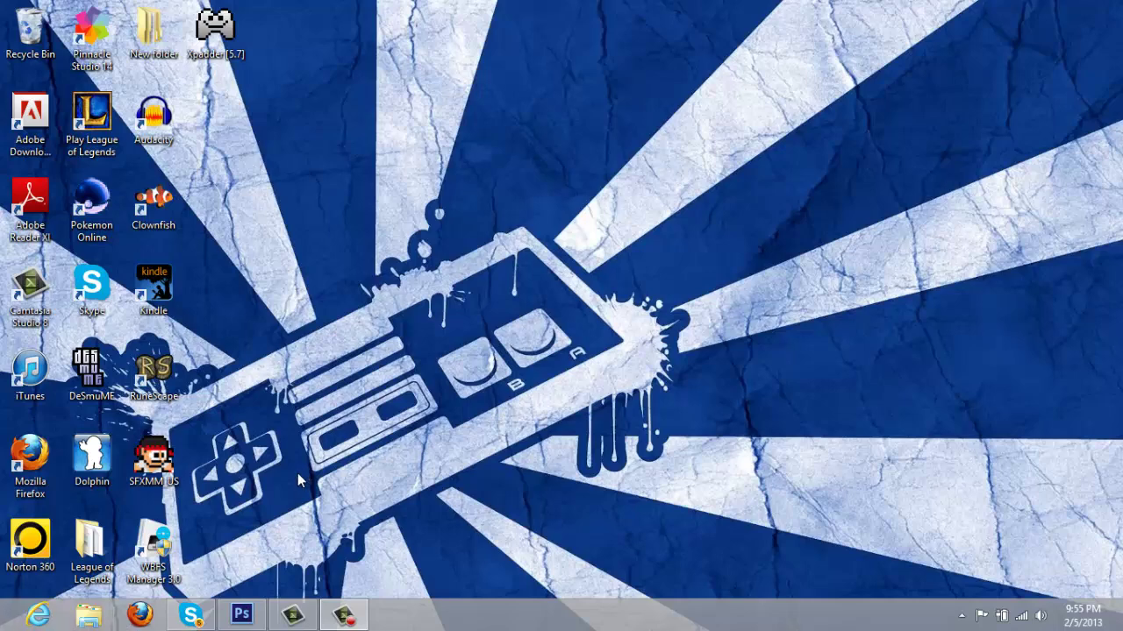
Open the blue Oso banner Untitled-4.png from My Pictures as a second document
click(242, 615)
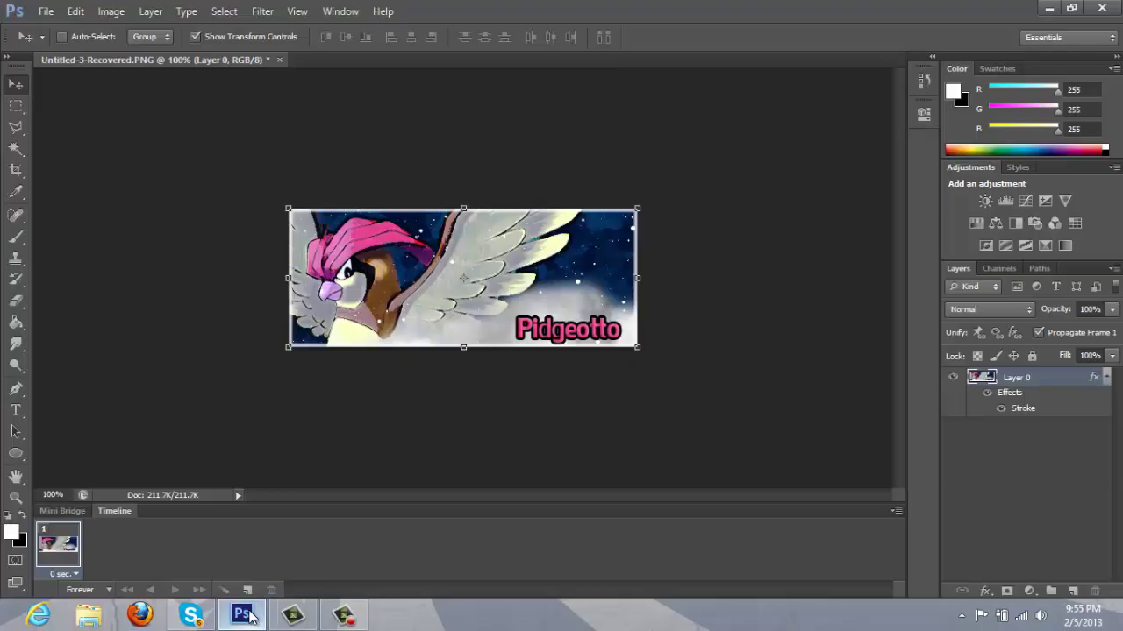
click(47, 11)
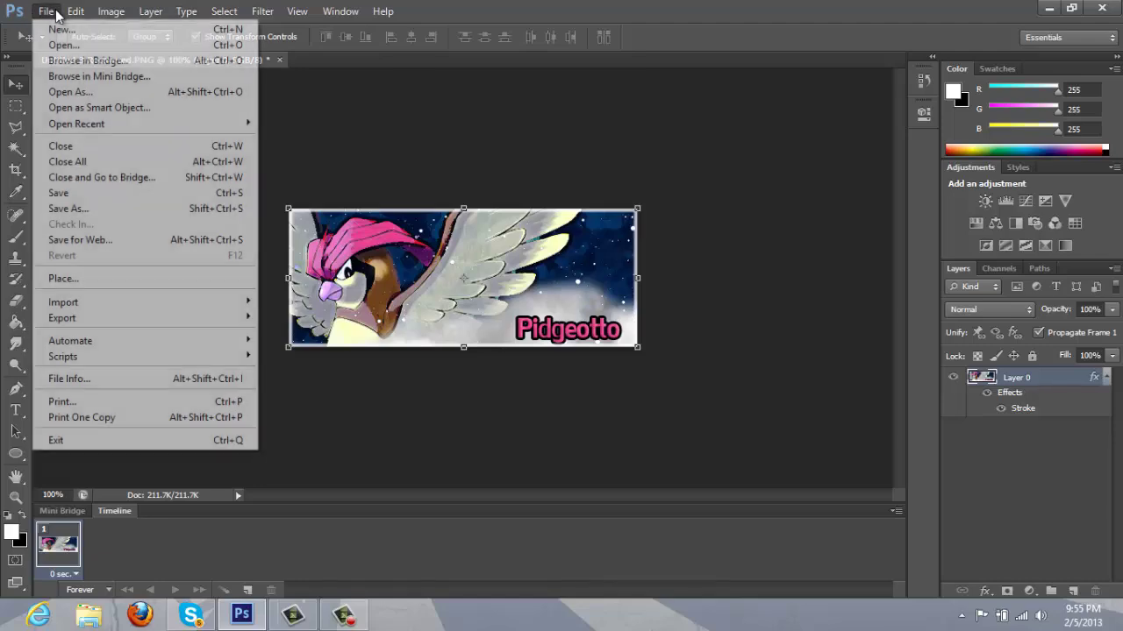
click(86, 46)
click(586, 287)
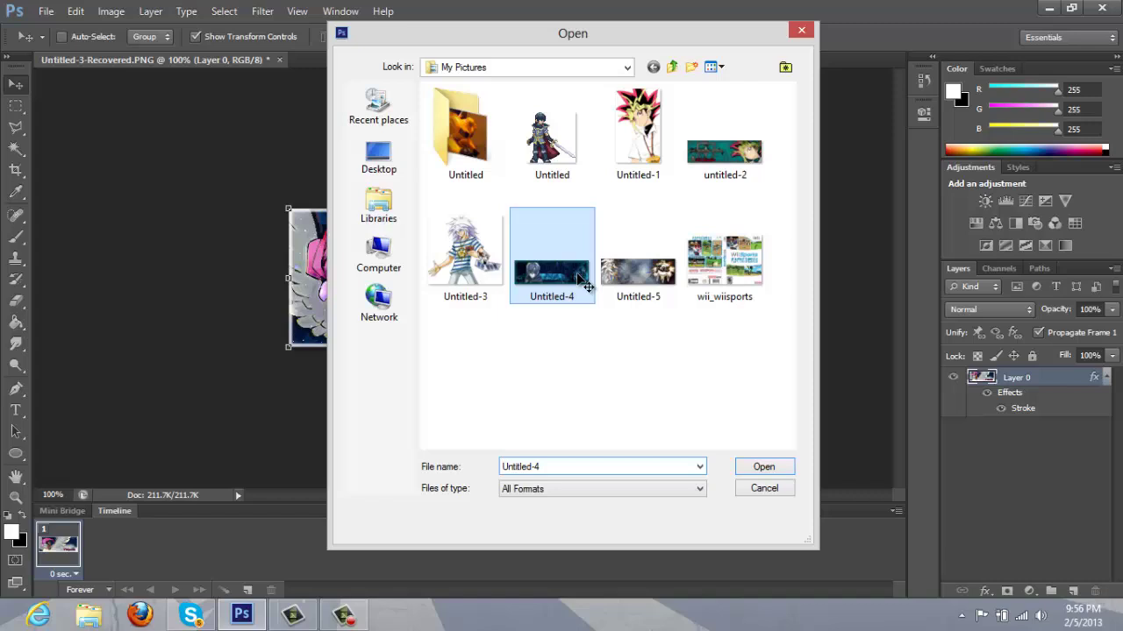
double_click(586, 287)
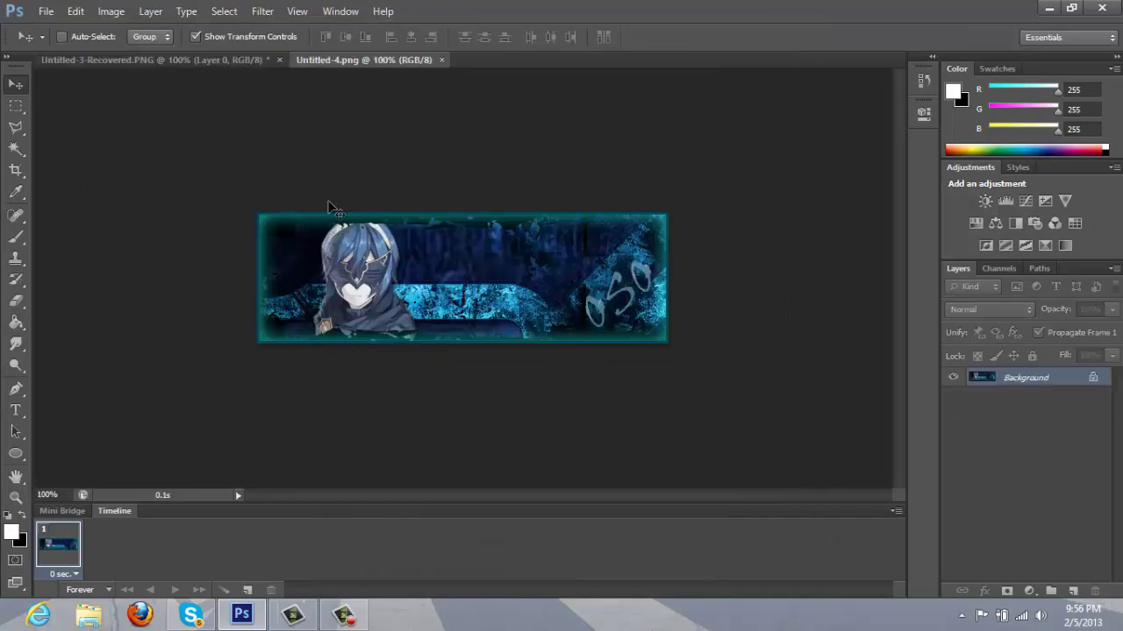
Import the Untitled sprite file via Video Frames to Layers as an 8-frame animation, previewing it first
click(53, 9)
click(351, 114)
click(42, 14)
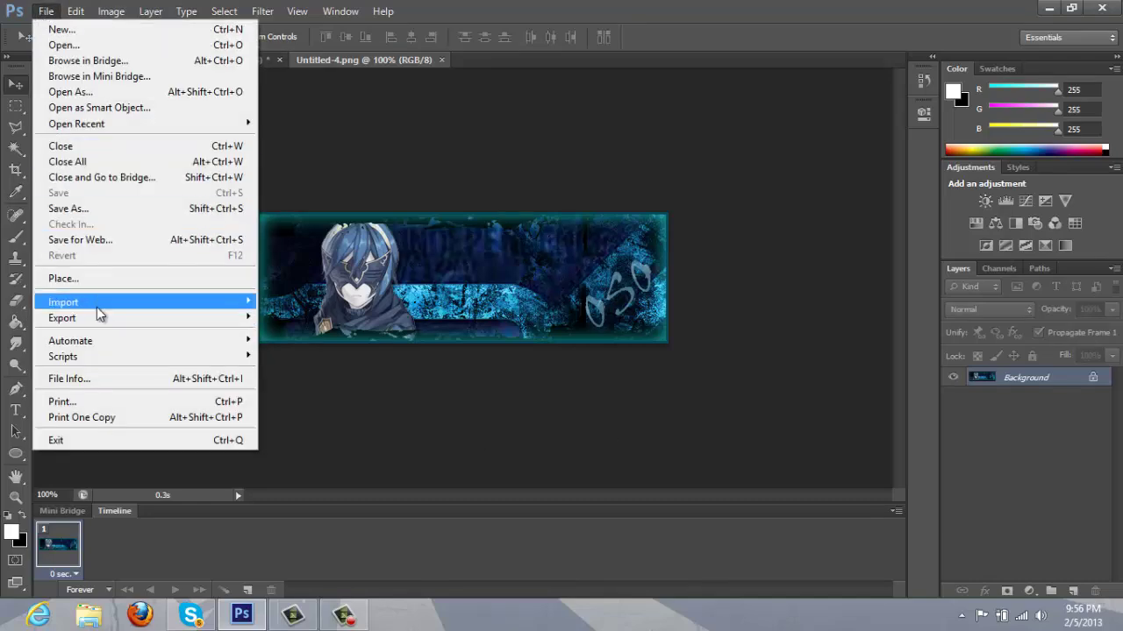
mouse_move(96, 309)
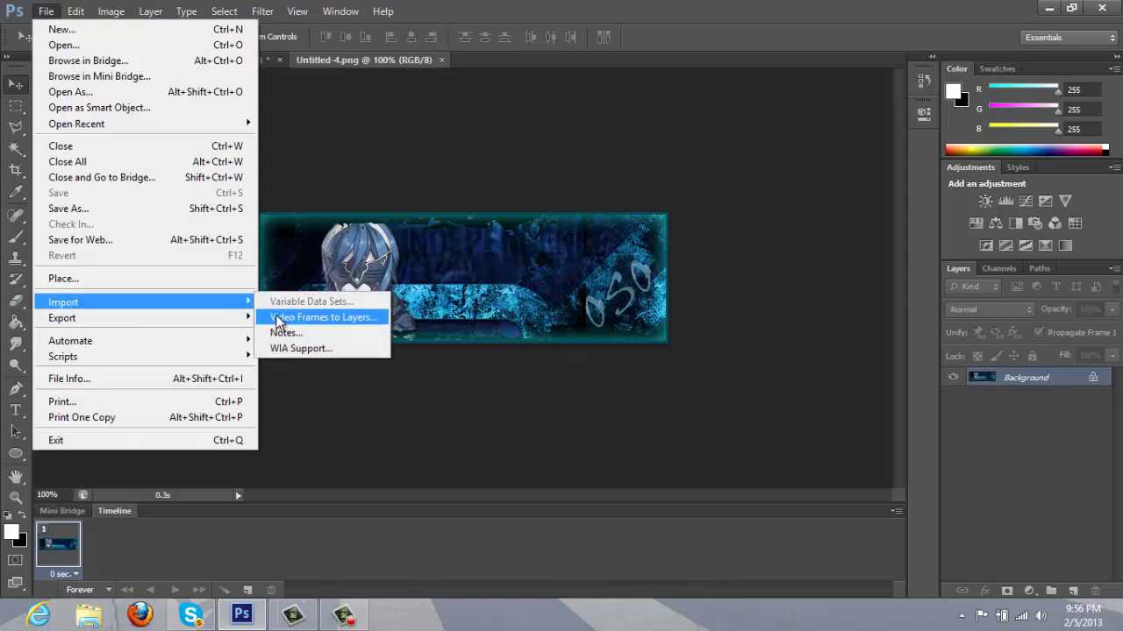
click(275, 315)
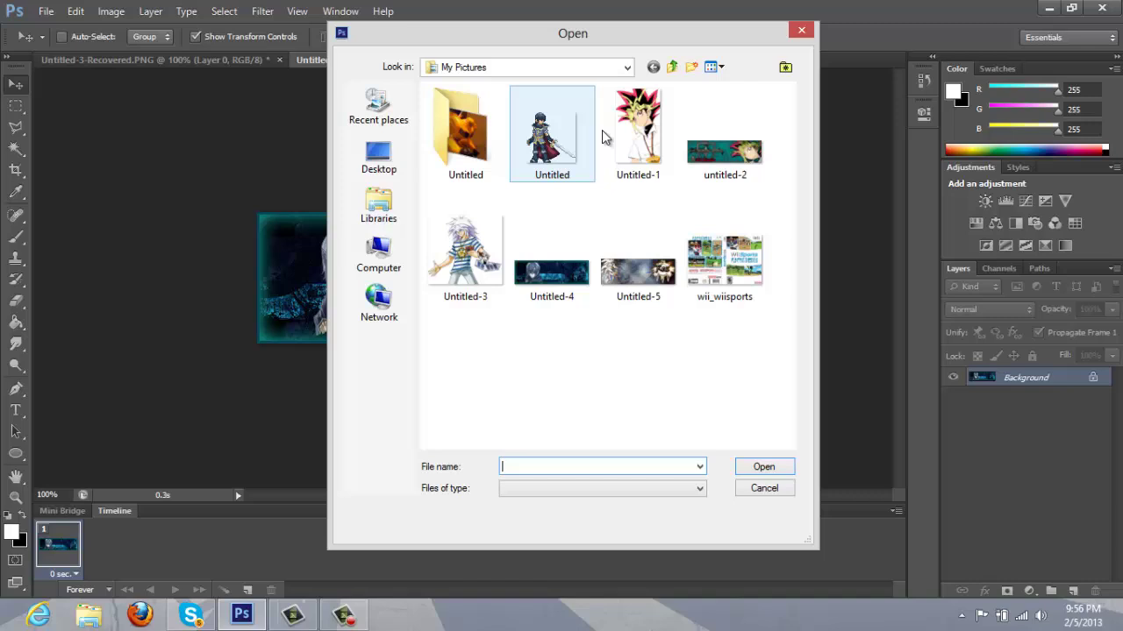
double_click(539, 146)
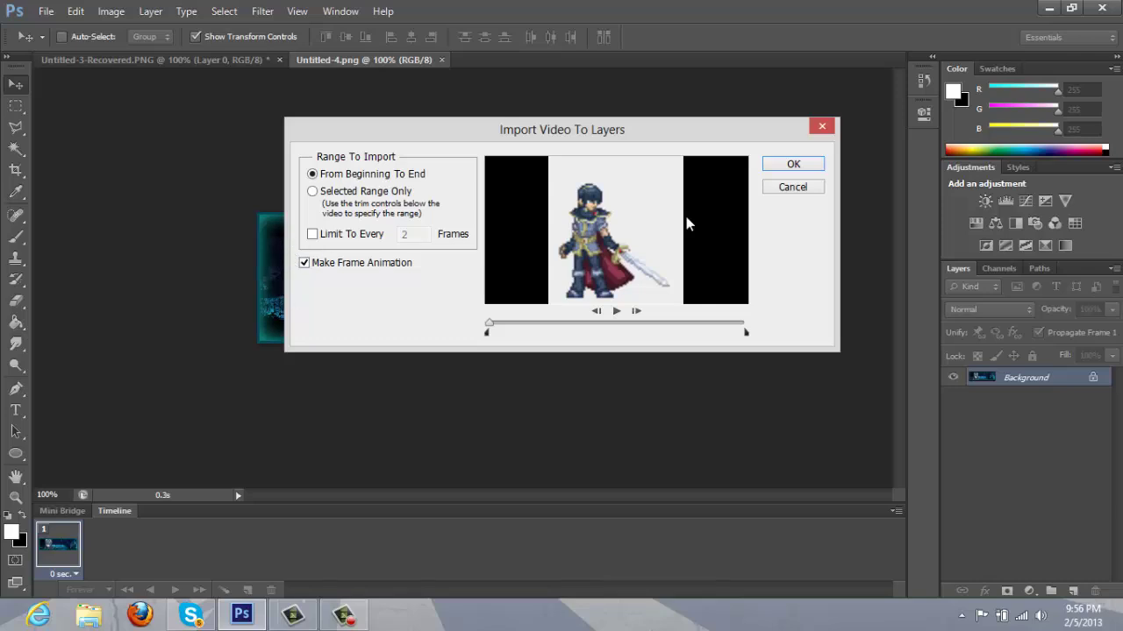
click(618, 313)
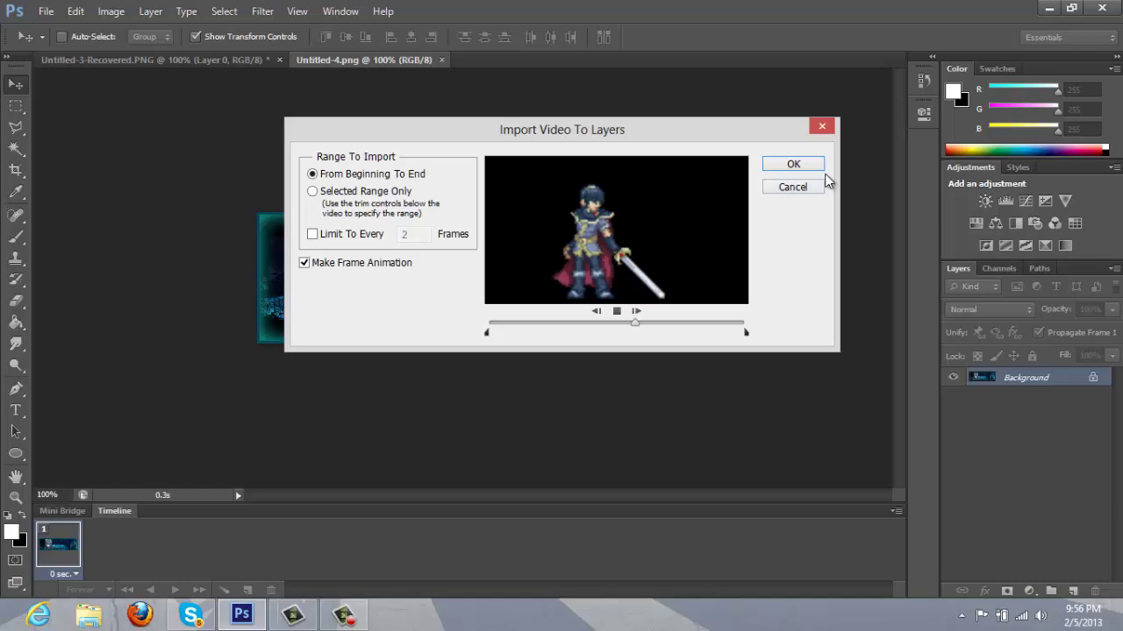
click(617, 312)
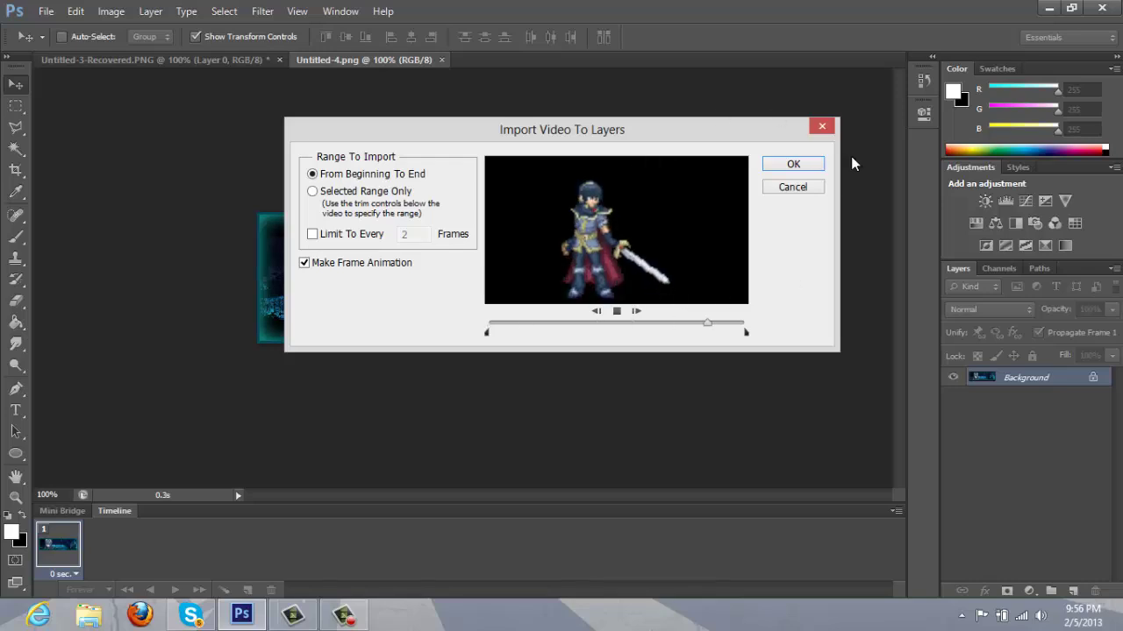
click(792, 167)
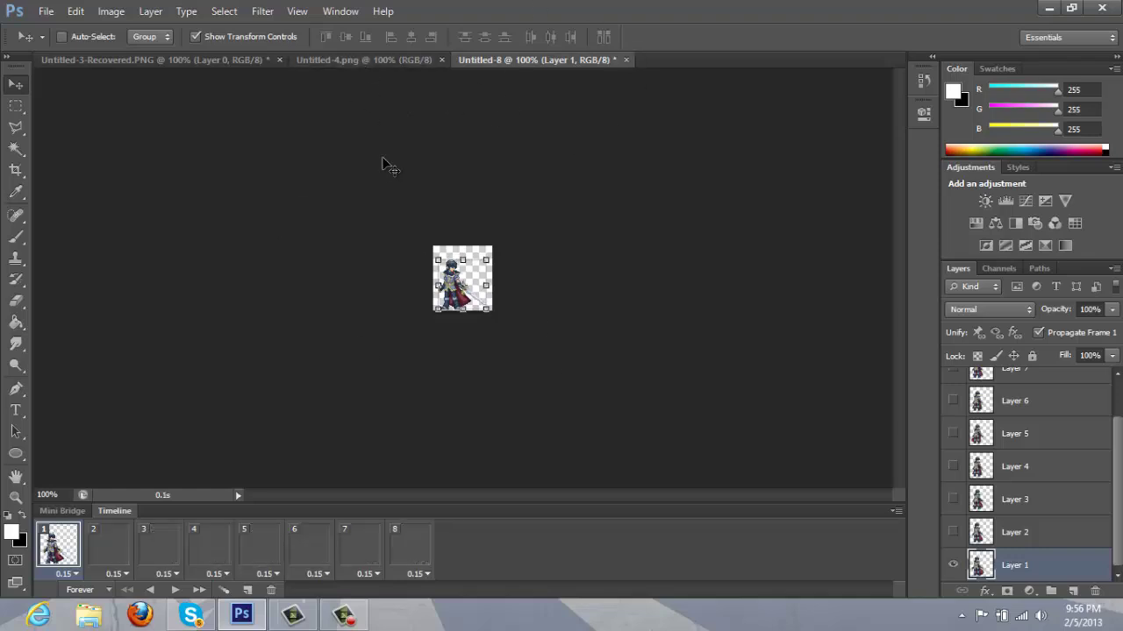
Set the Untitled-8 canvas size to 500 × 160 pixels
click(108, 10)
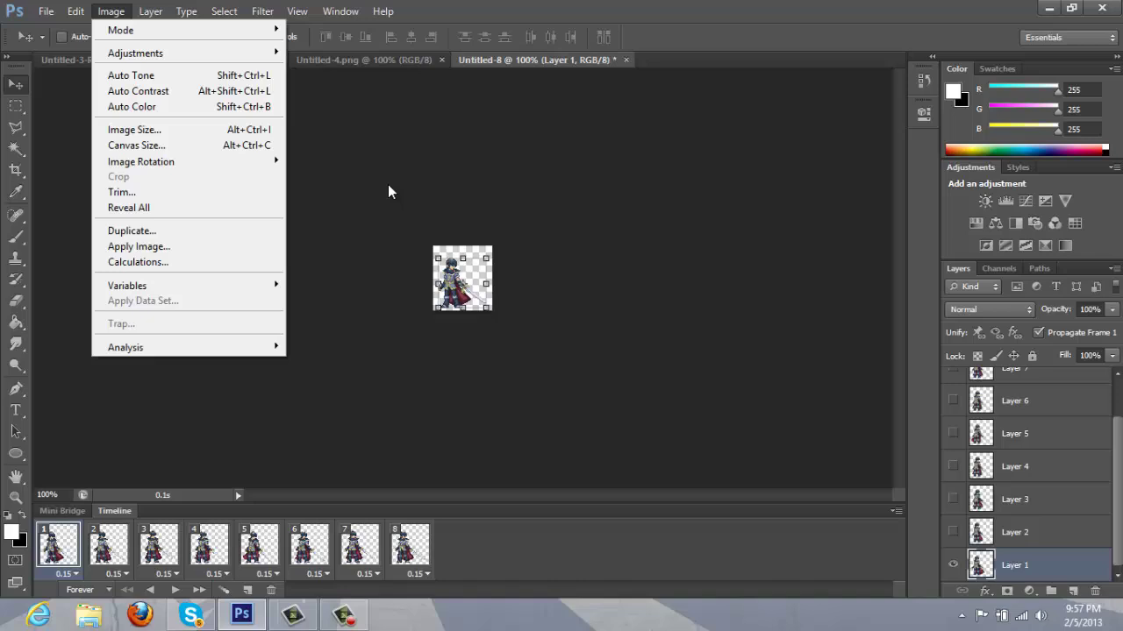
click(169, 145)
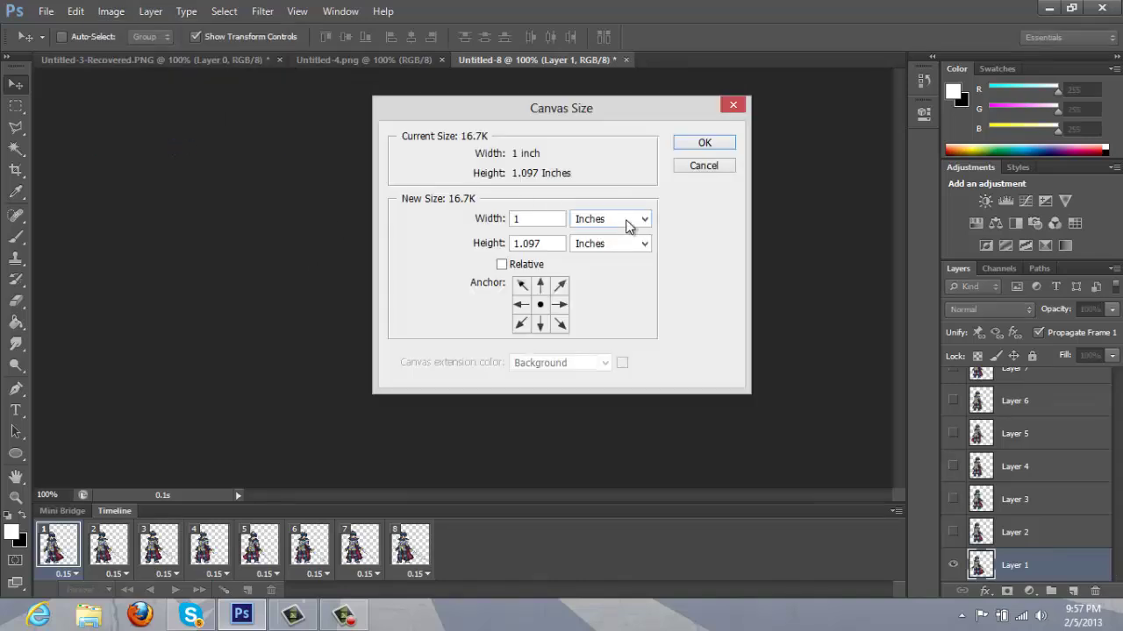
click(643, 224)
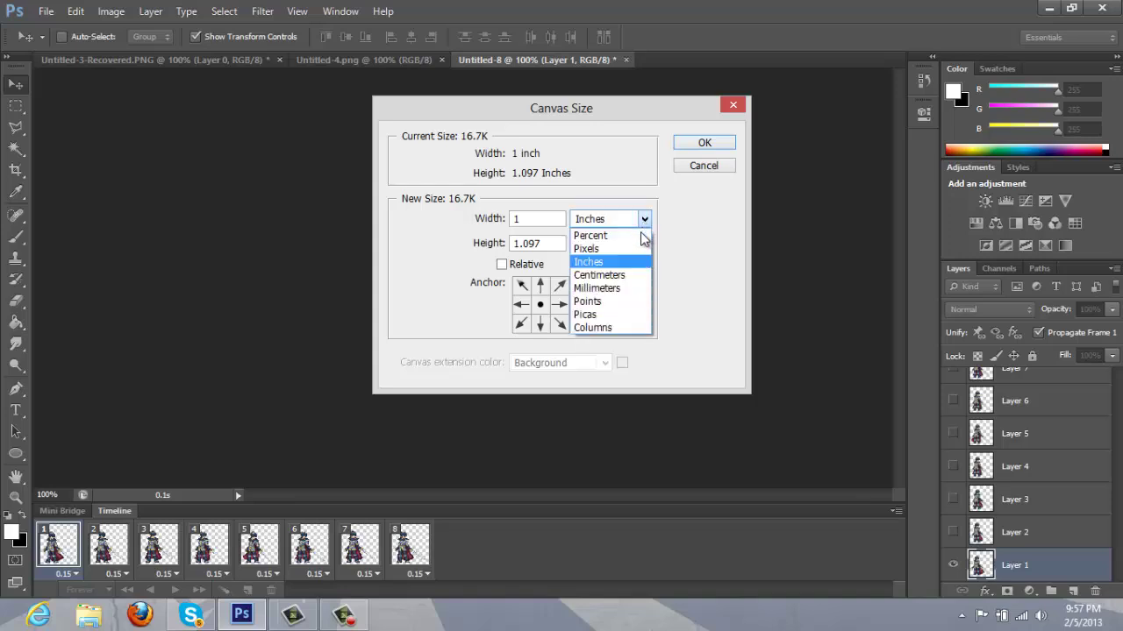
click(639, 249)
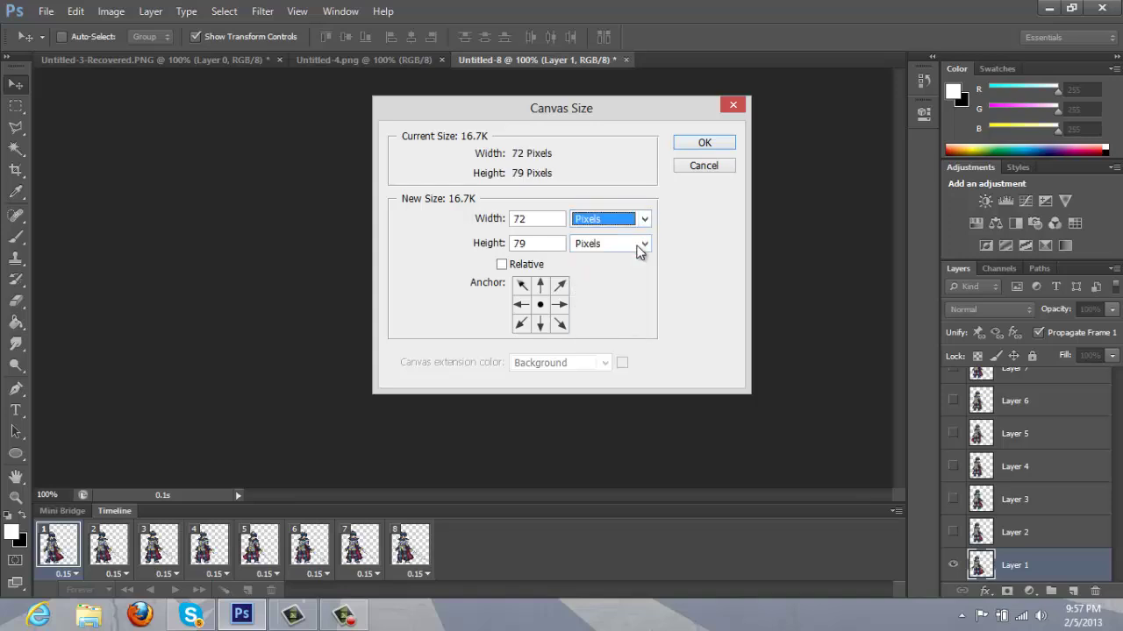
double_click(531, 218)
key(BackSpace)
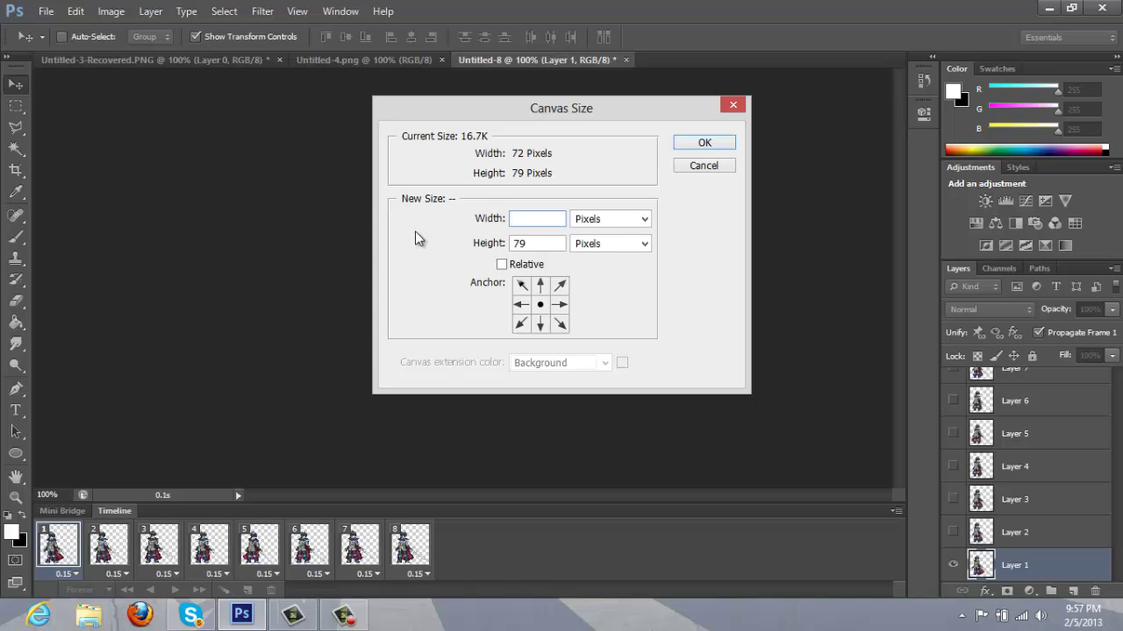
text(500)
double_click(515, 244)
text(160)
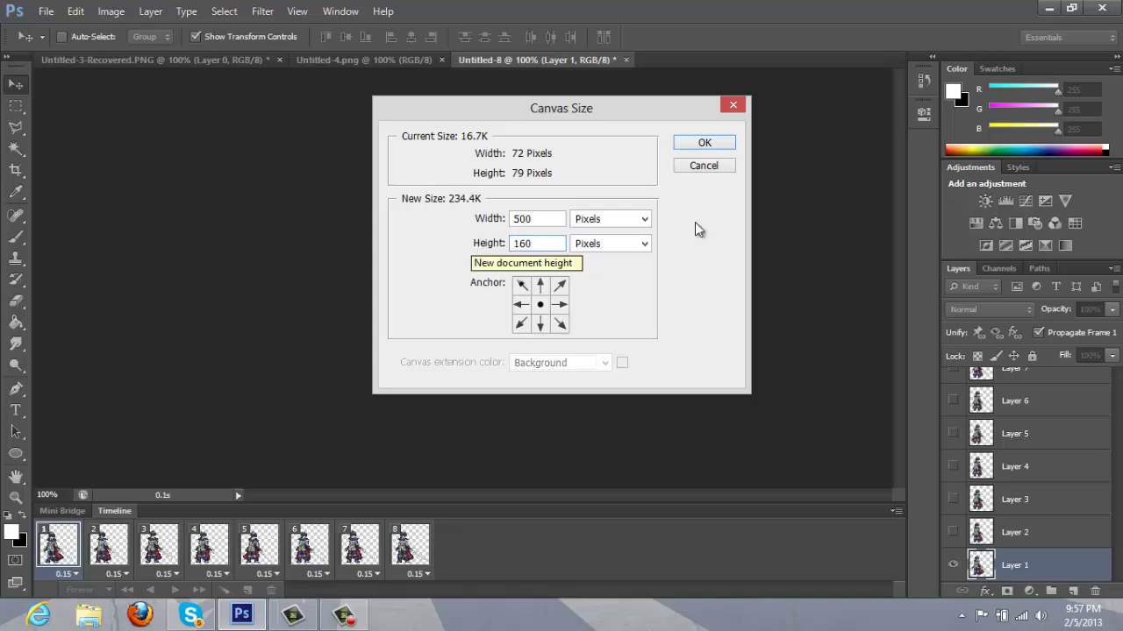
click(694, 145)
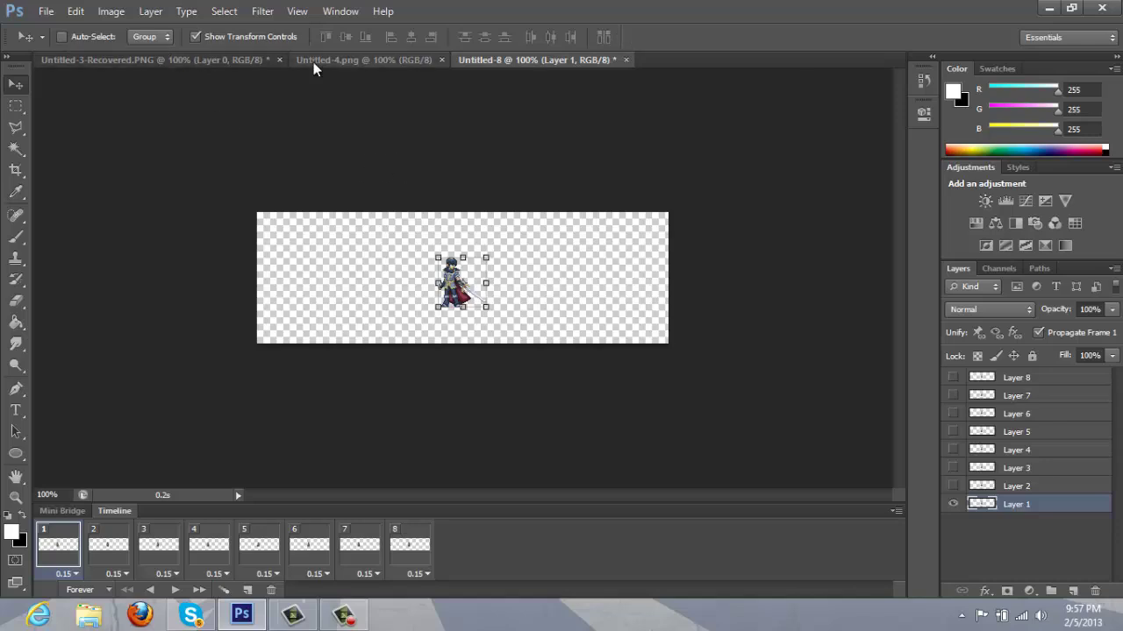
Float the banner window, select all, drag the banner into Untitled-8 as Layer 9, then re-dock it
drag(317, 68, 530, 121)
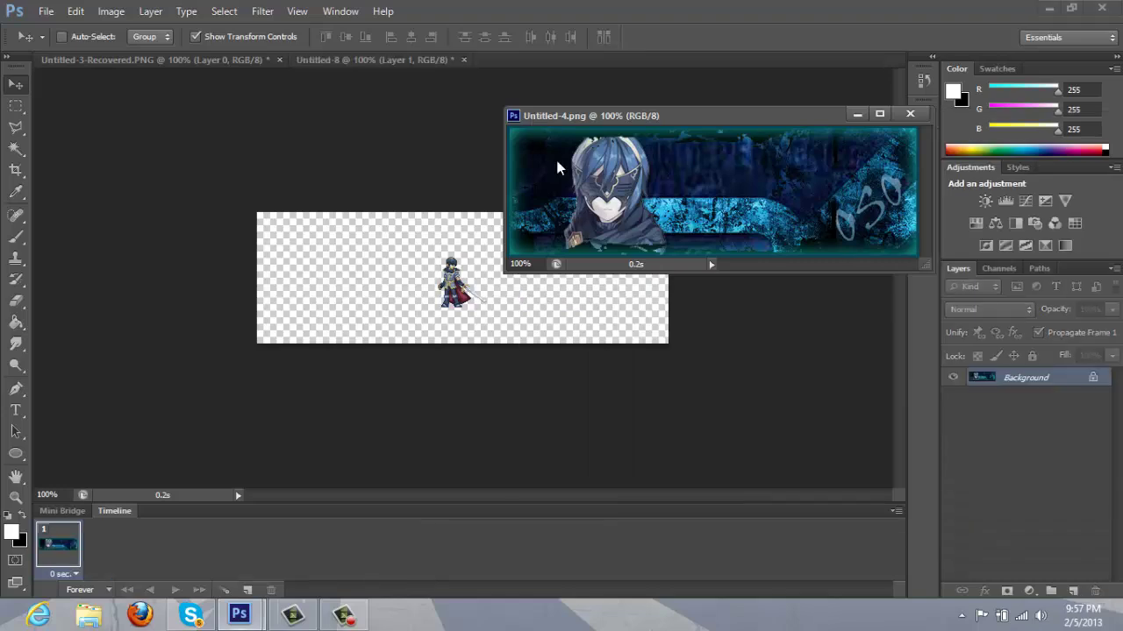
double_click(585, 119)
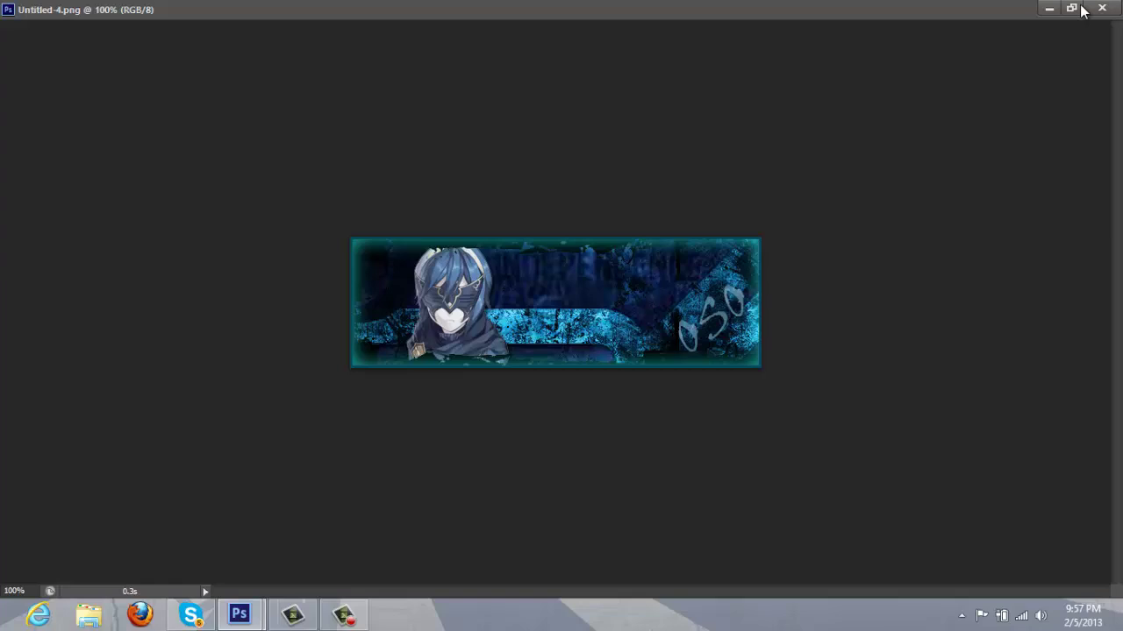
click(1070, 8)
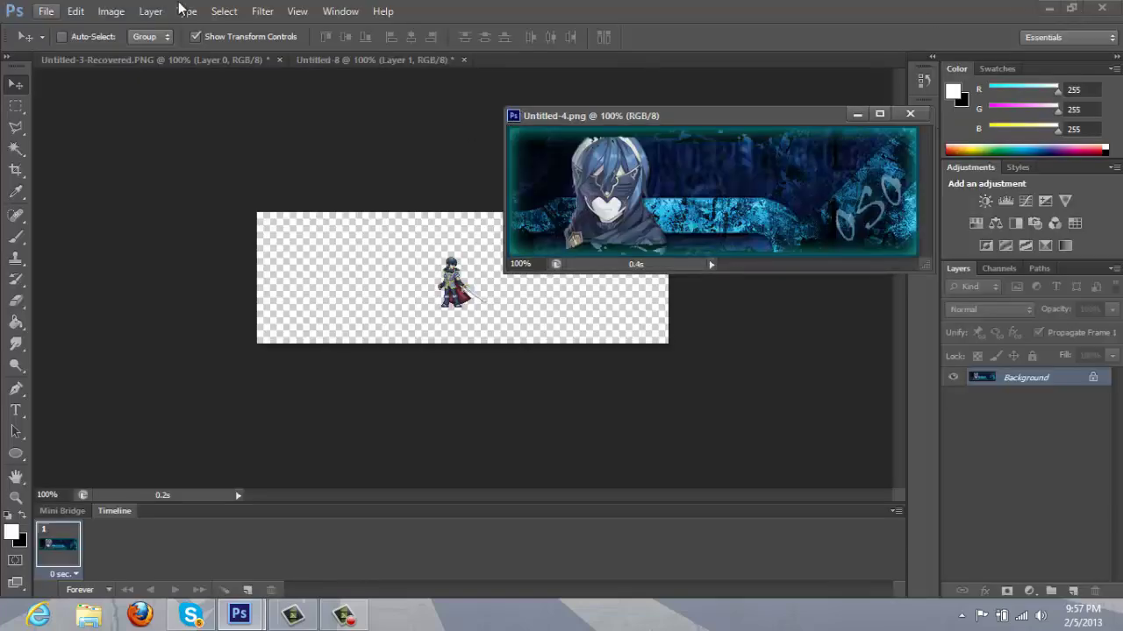
click(223, 12)
click(226, 27)
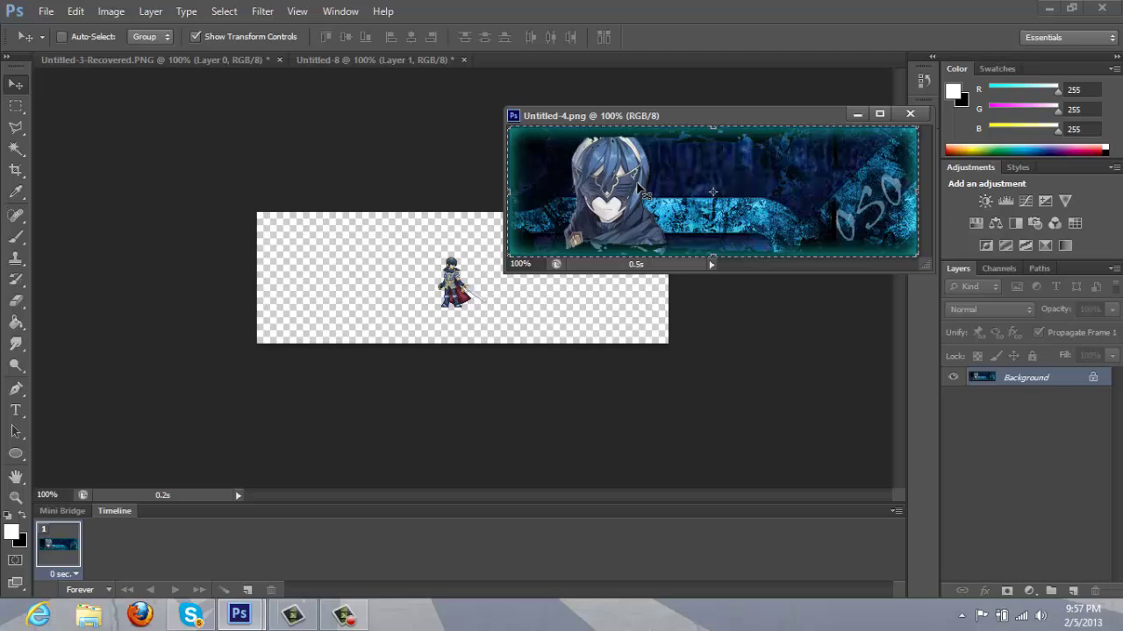
drag(637, 185, 345, 286)
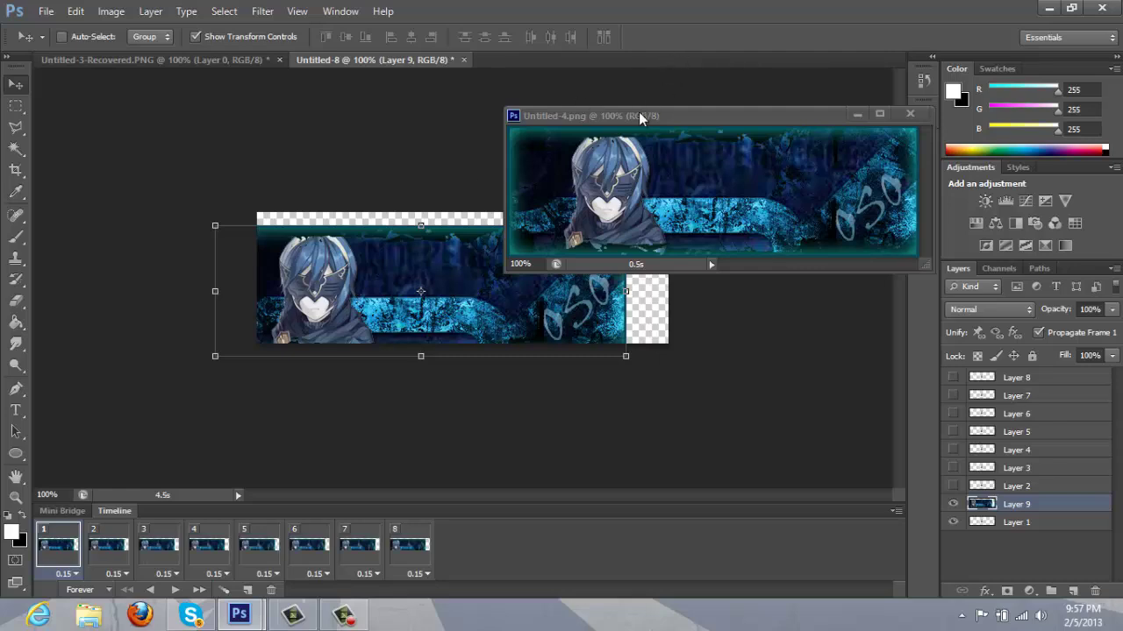
drag(639, 114, 625, 65)
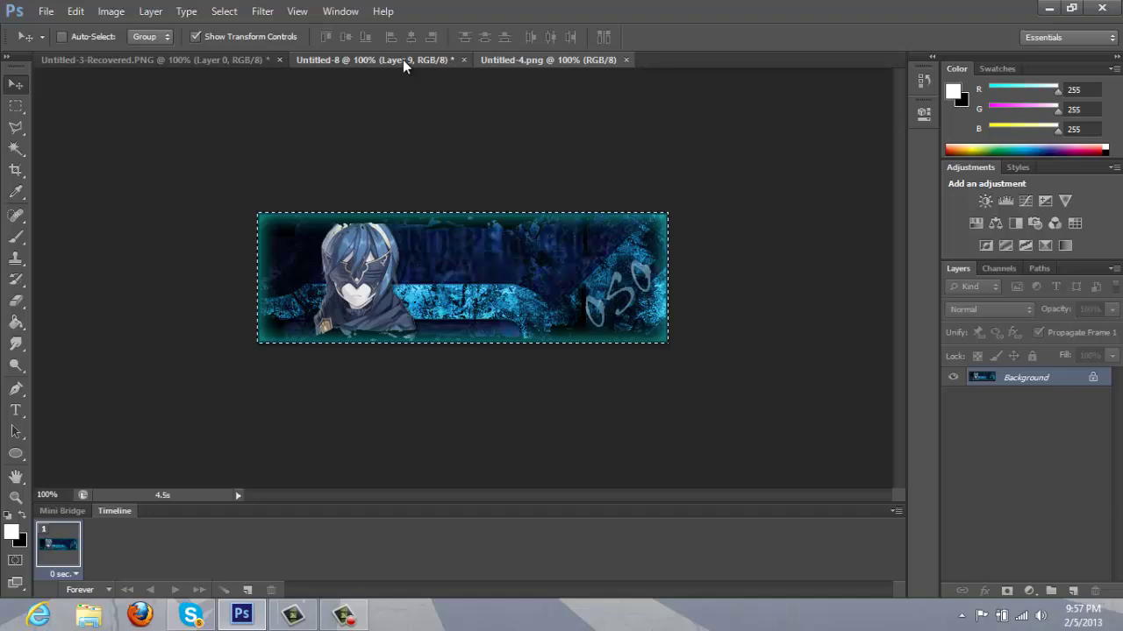
In Untitled-8, align the banner to fill the canvas and move Layer 9 below Layer 1
click(403, 60)
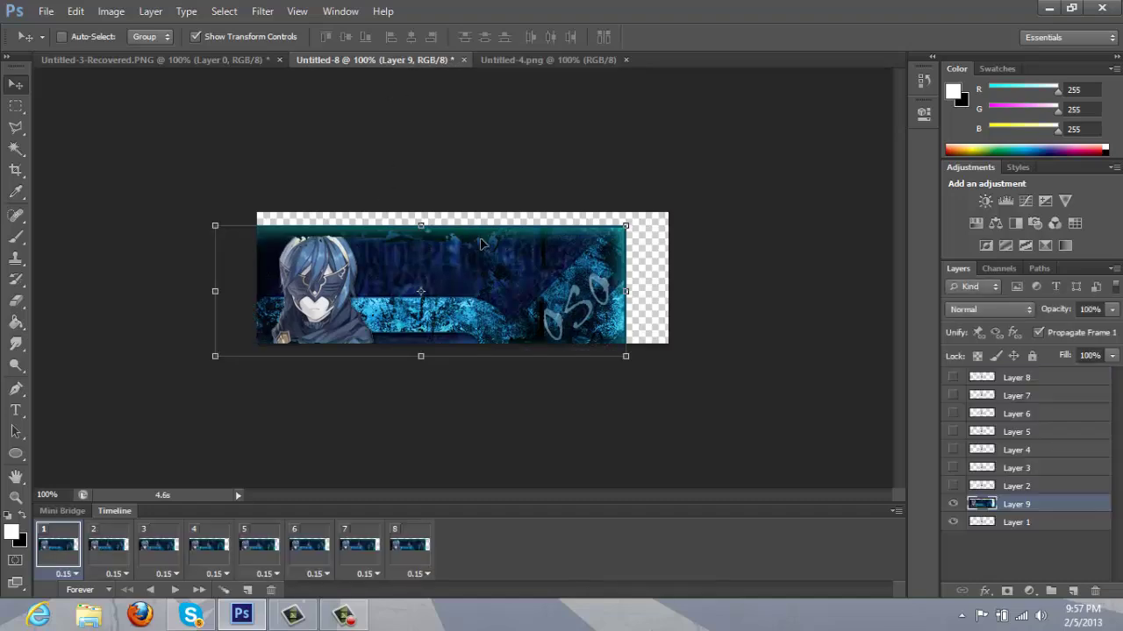
drag(480, 243, 517, 233)
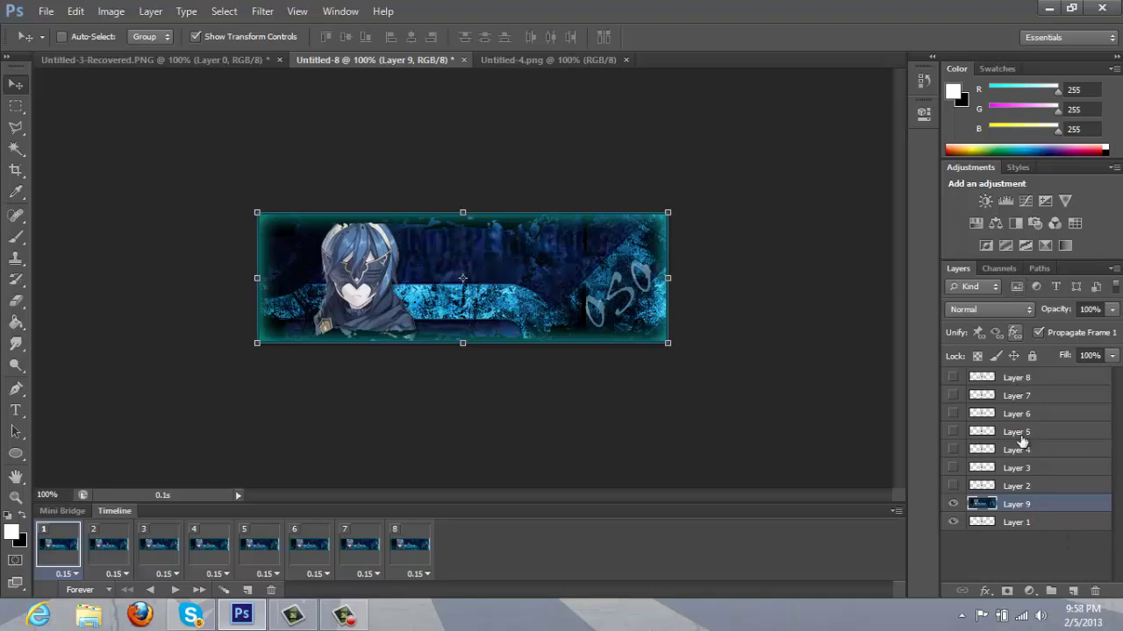
drag(1029, 507, 1028, 544)
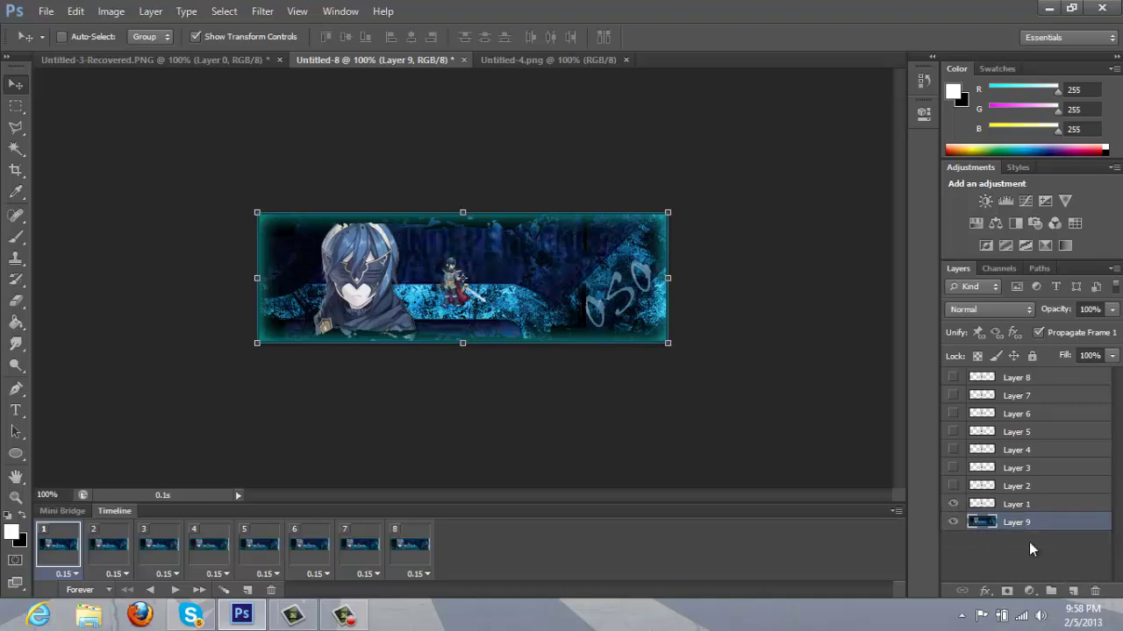
Preview the animation, stop it on frame 6, and select Layer 8
click(175, 590)
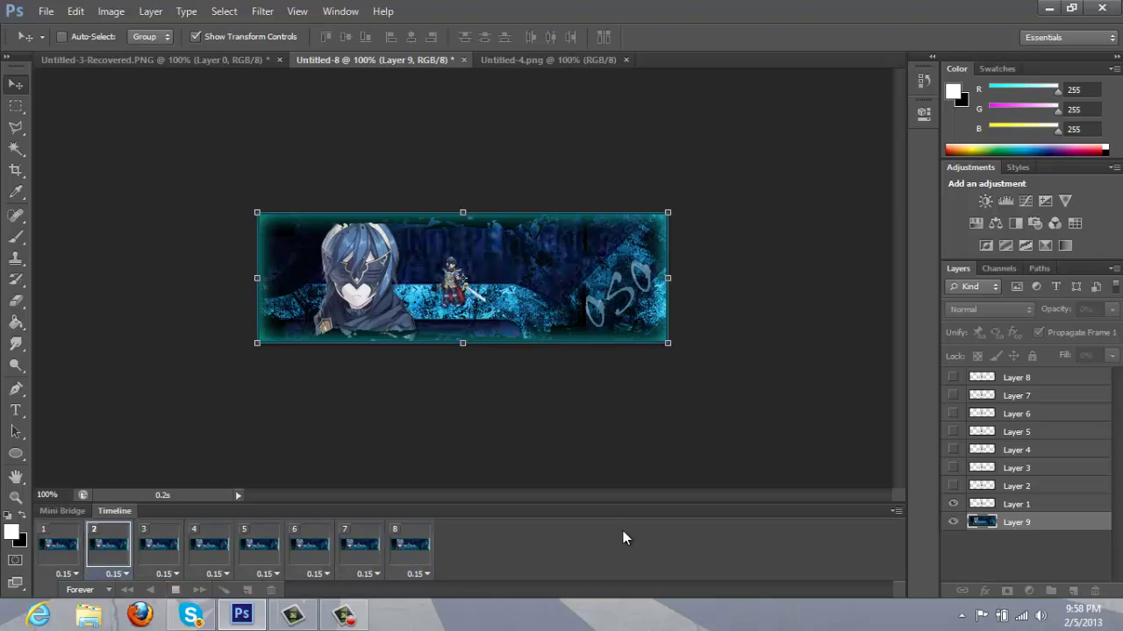
click(174, 590)
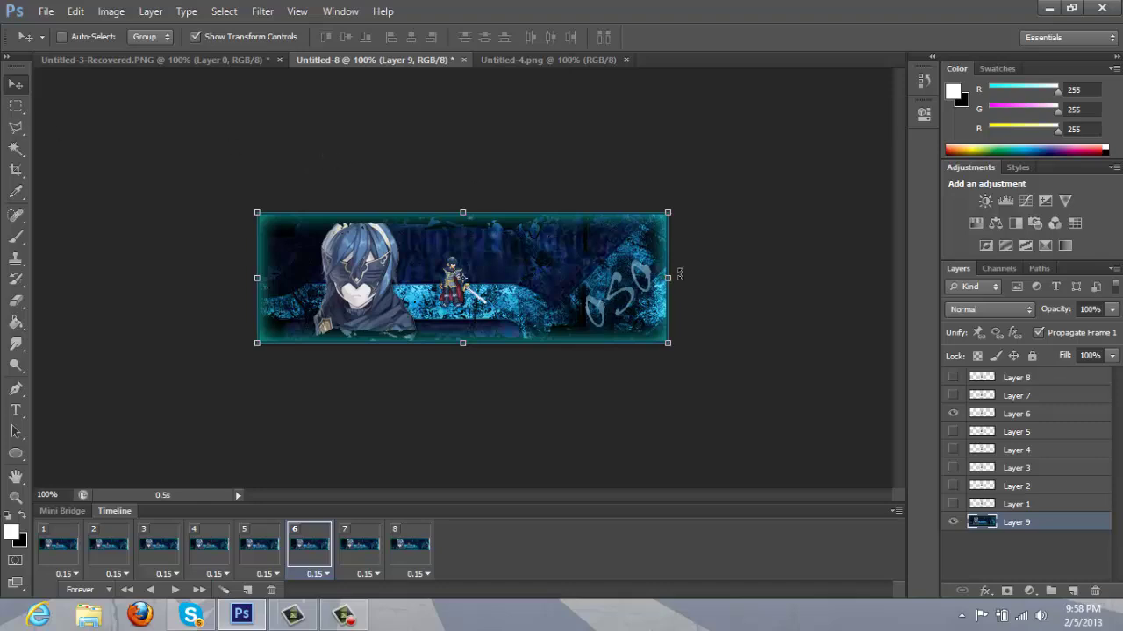
click(1081, 386)
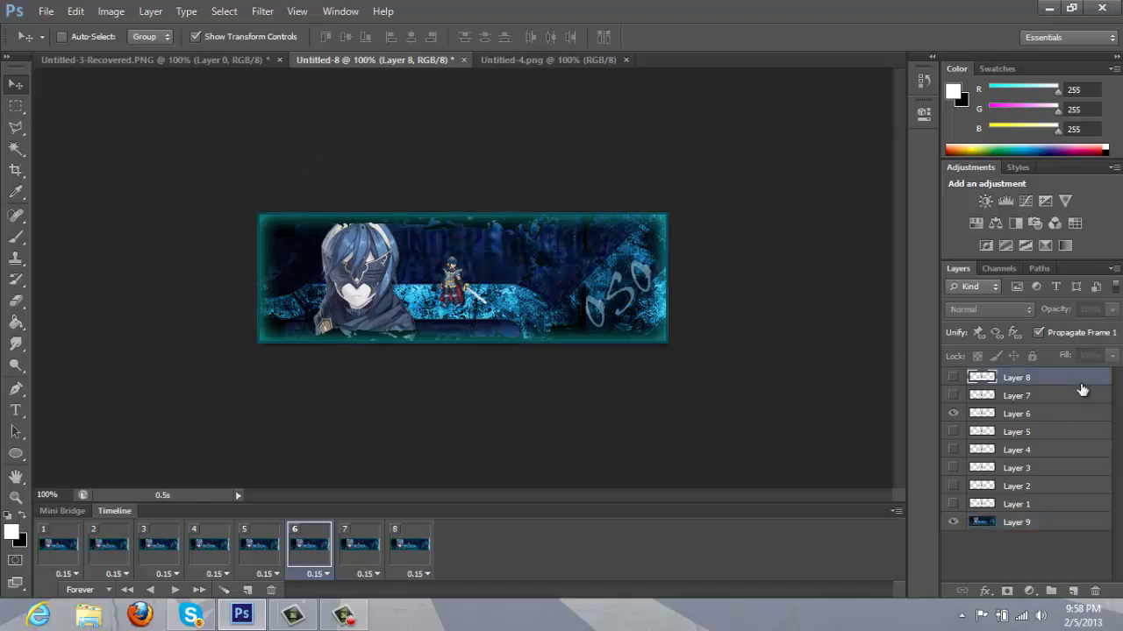
Select Layers 1–8, shift the sprite right and up with Transform, then preview the playback
shift+click(1069, 504)
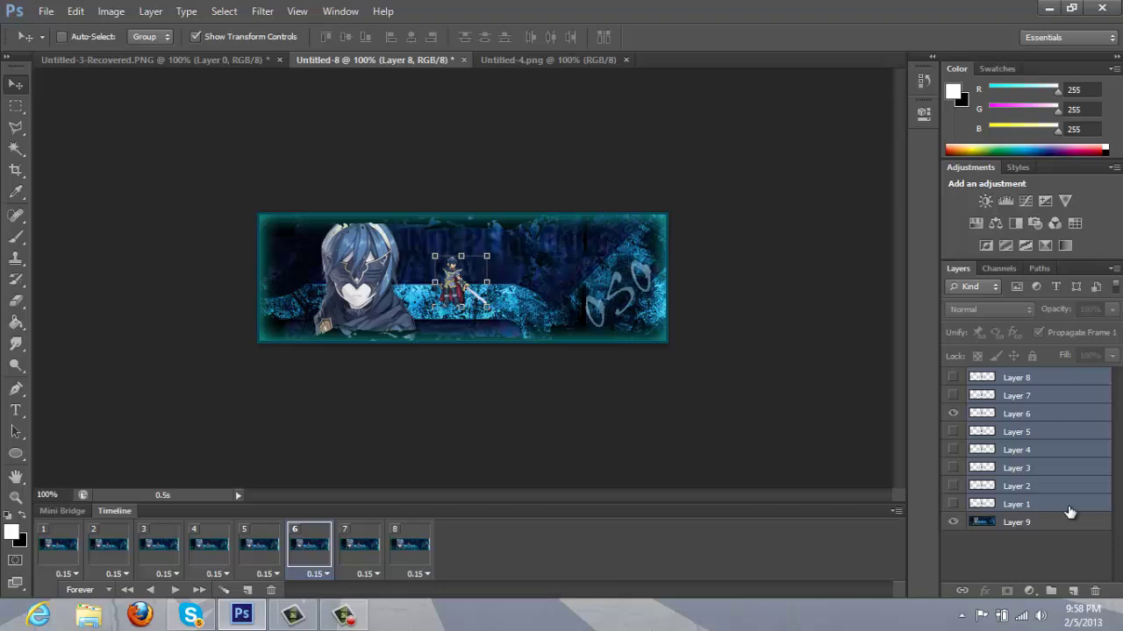
click(75, 10)
mouse_move(165, 319)
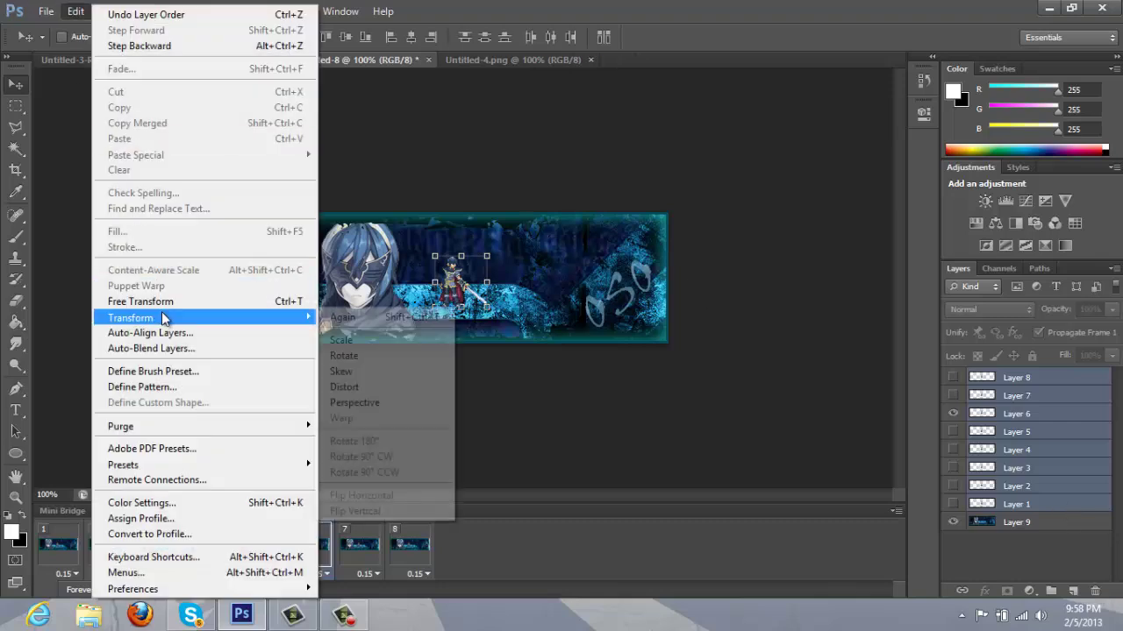
click(360, 340)
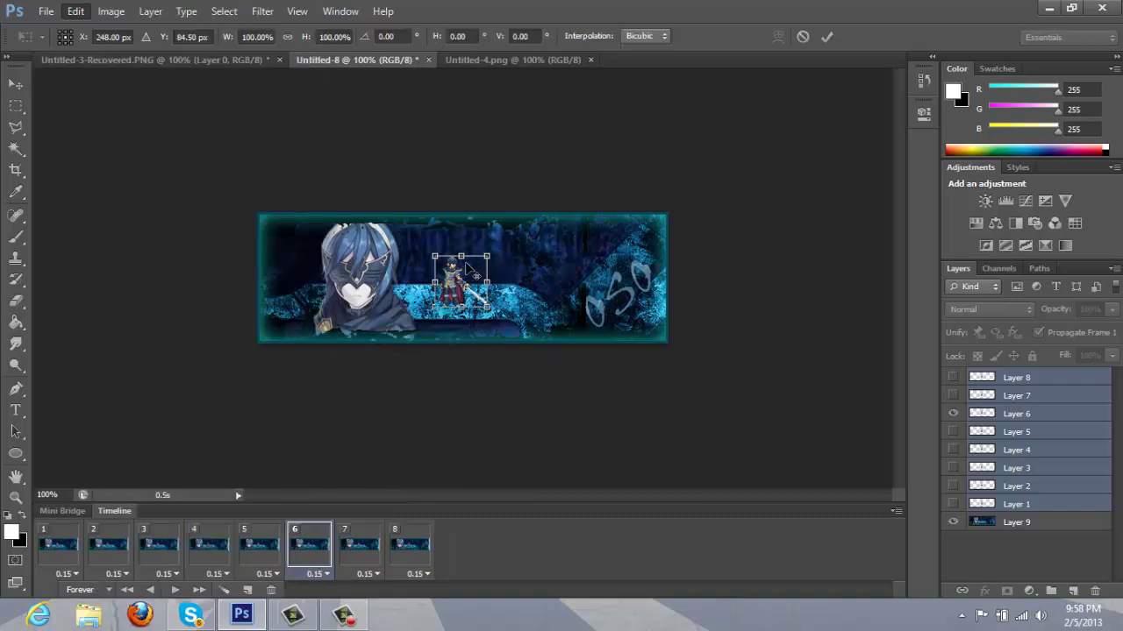
drag(467, 257, 506, 257)
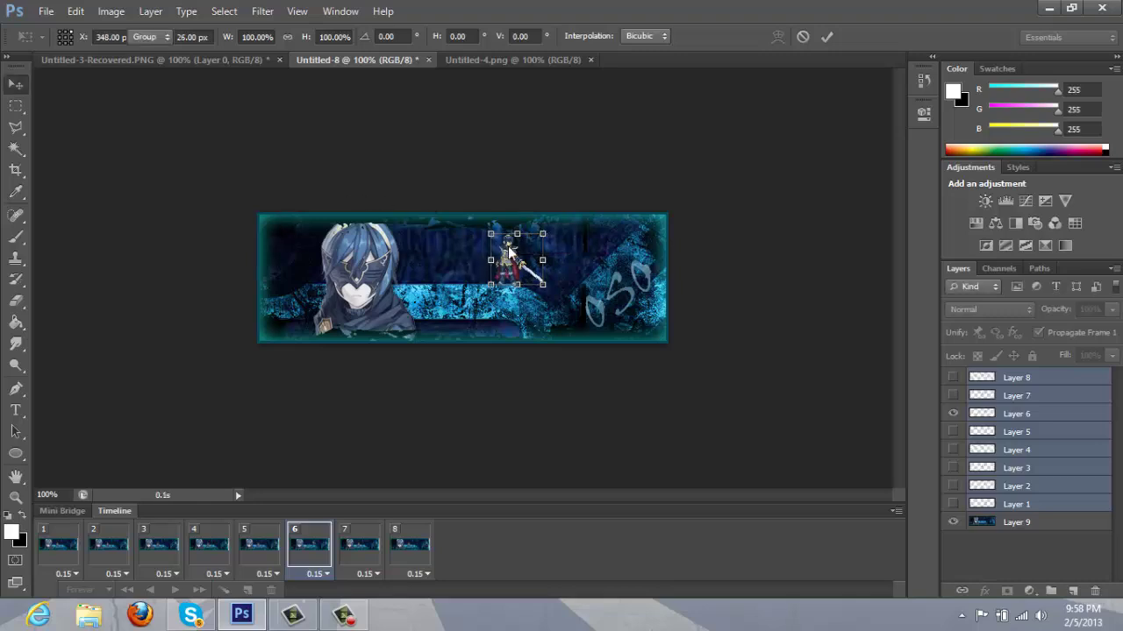
key(Return)
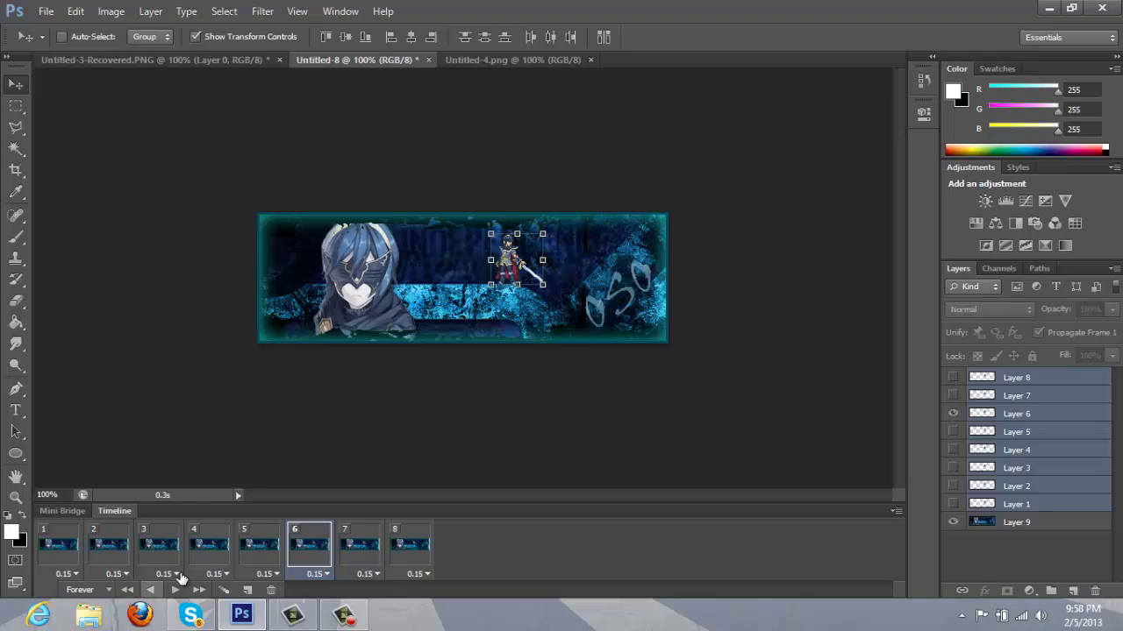
click(175, 591)
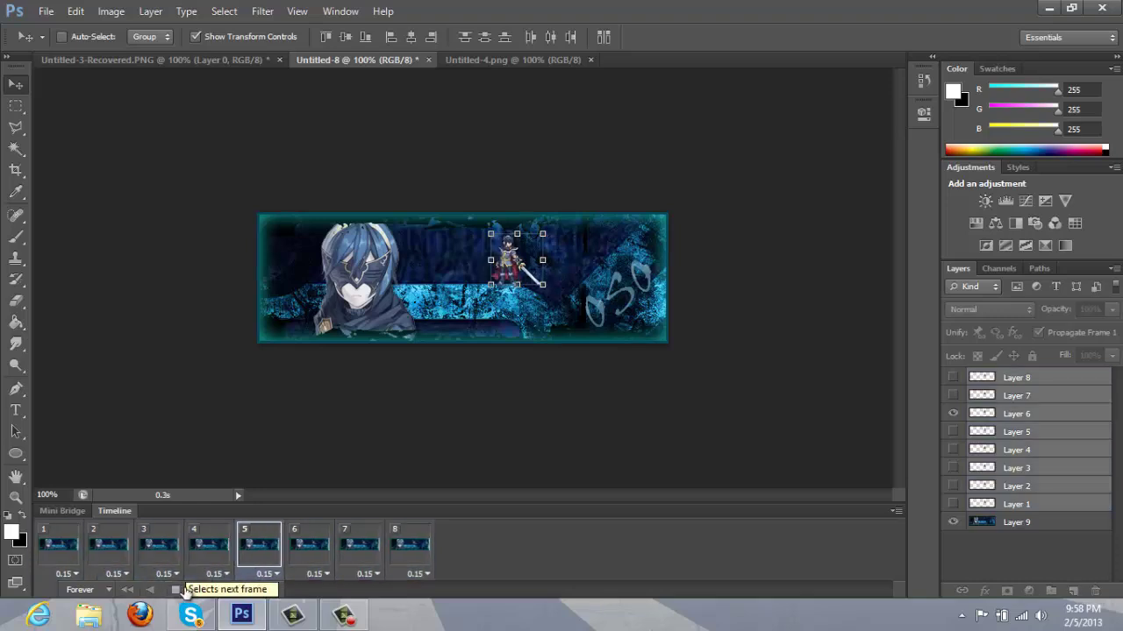
click(175, 591)
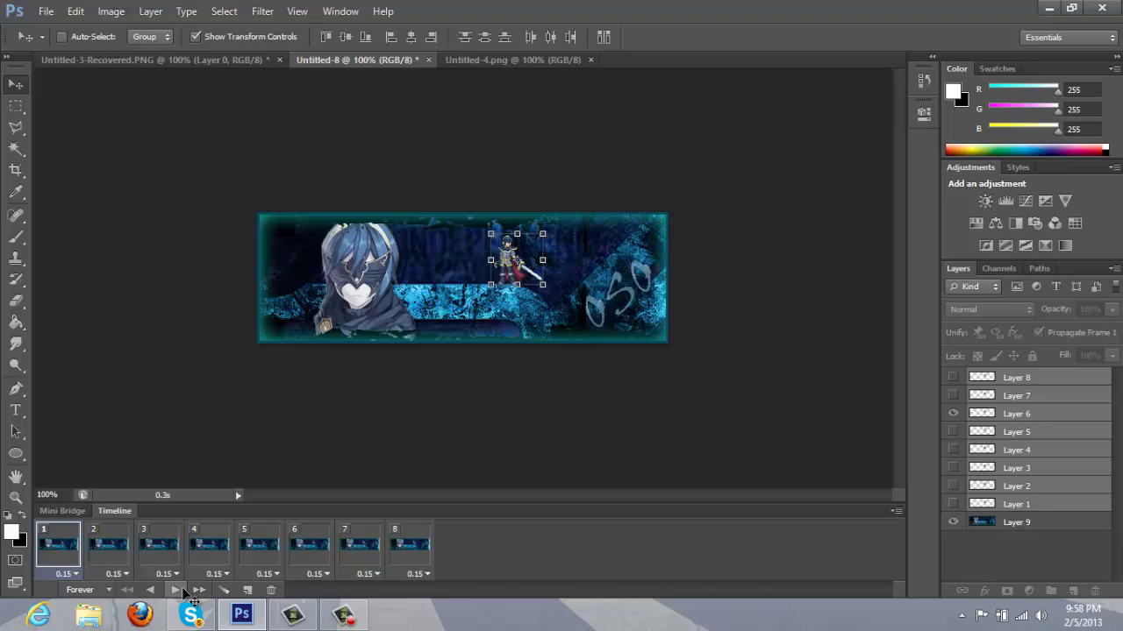
click(42, 11)
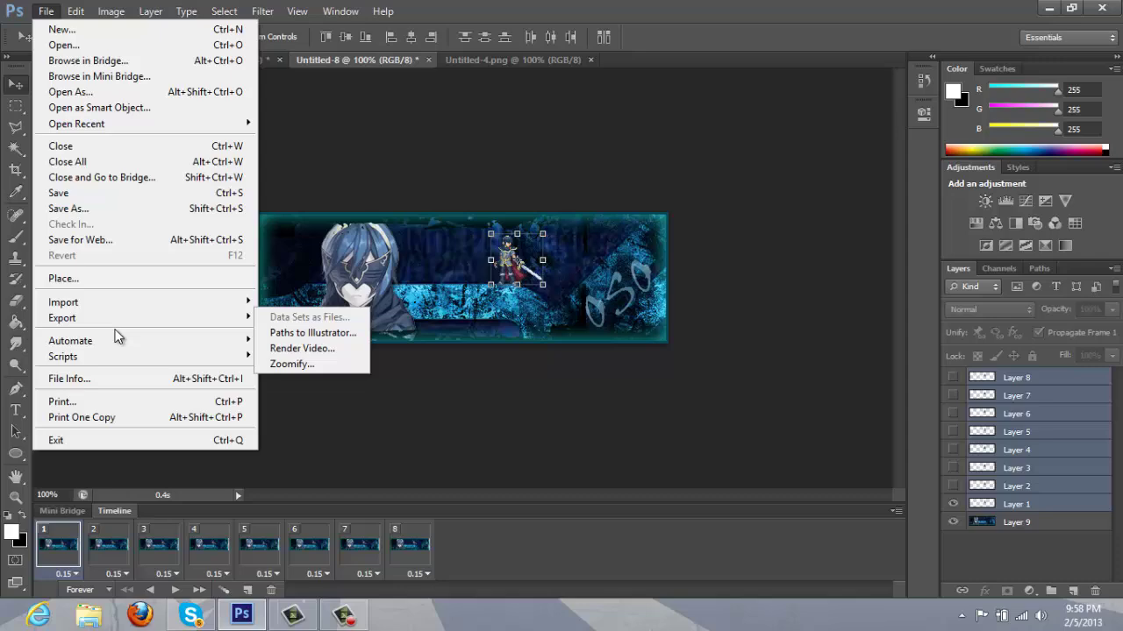
click(123, 242)
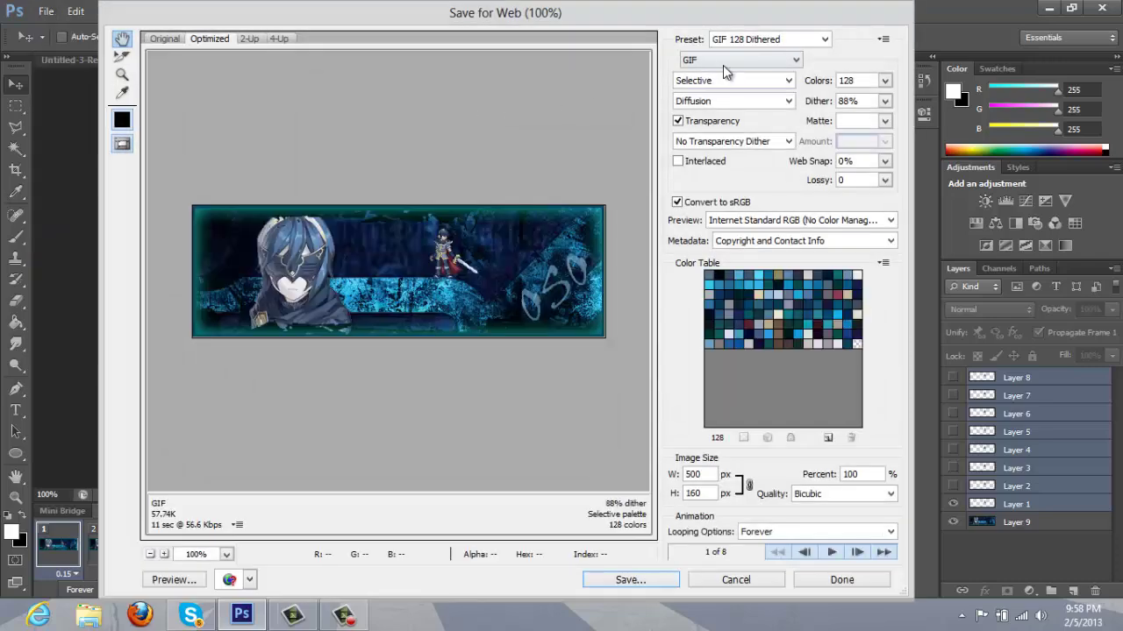
click(723, 65)
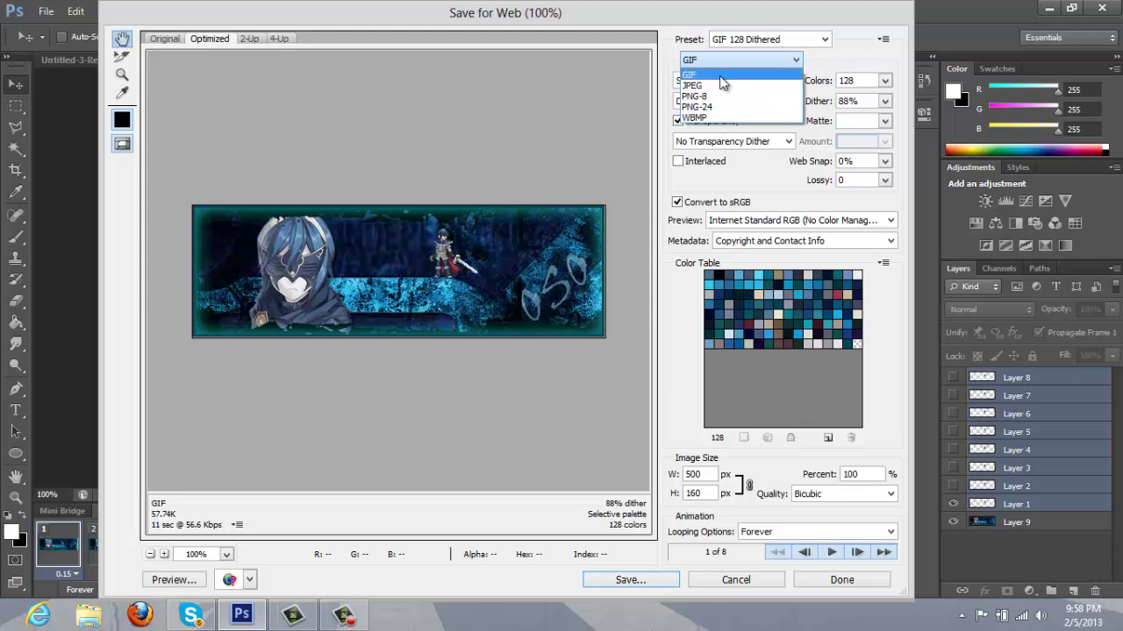
click(721, 77)
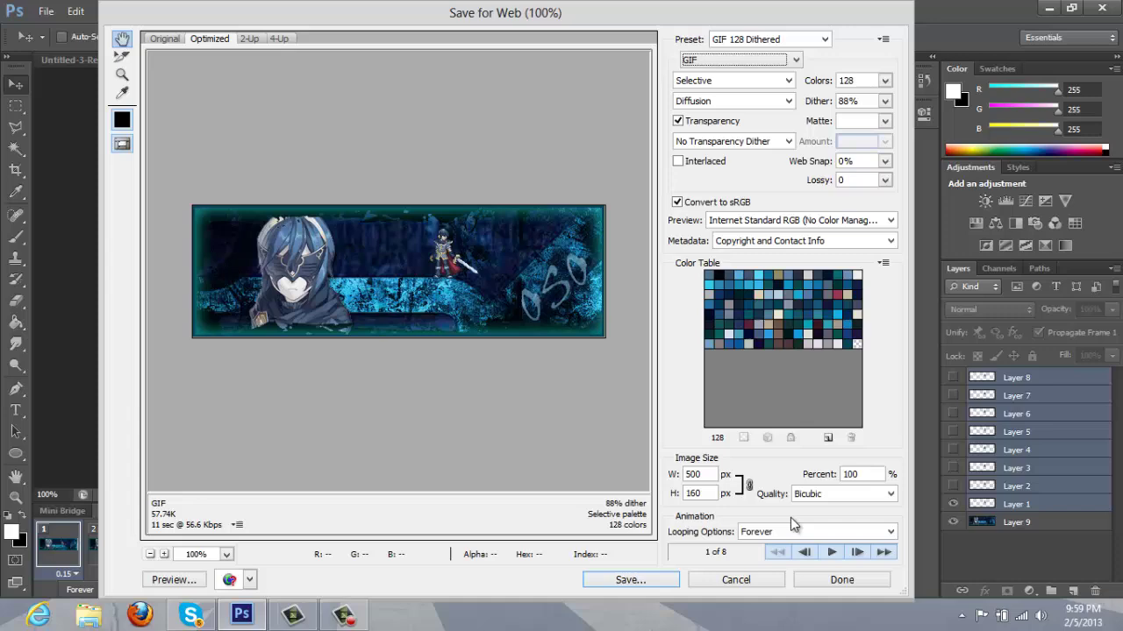
click(766, 587)
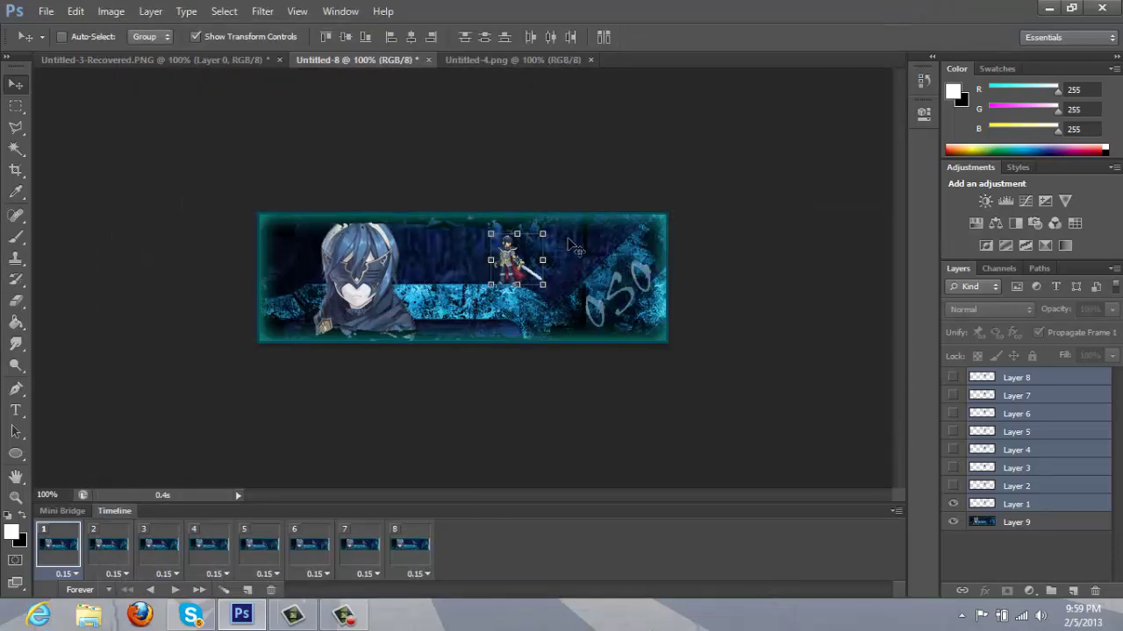
Close the Untitled-8 document without saving changes
click(566, 61)
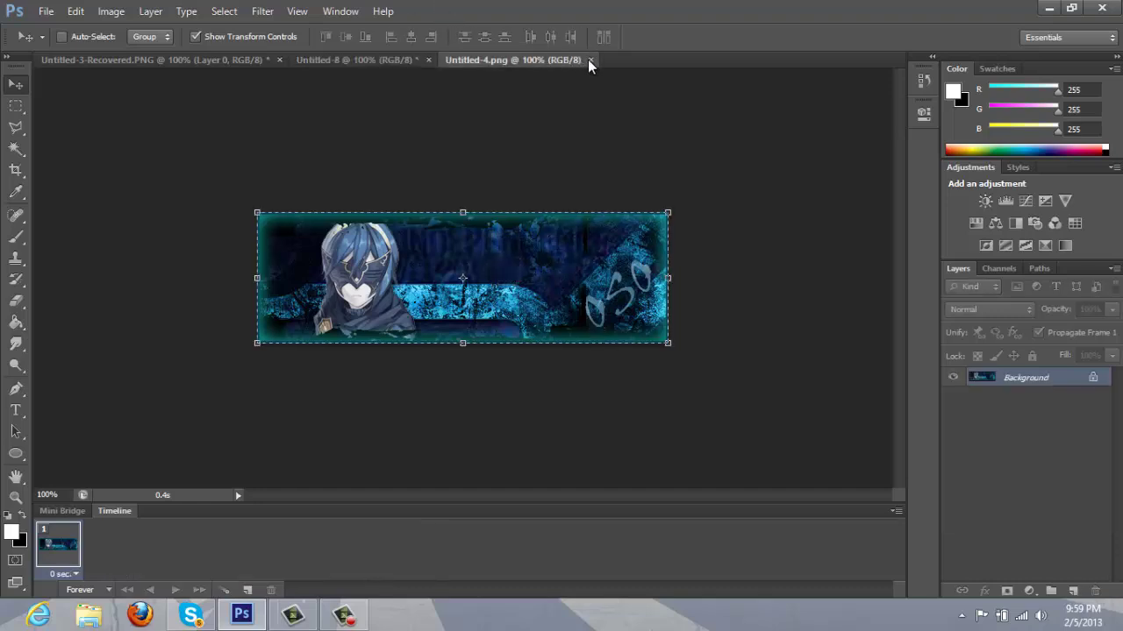
click(367, 58)
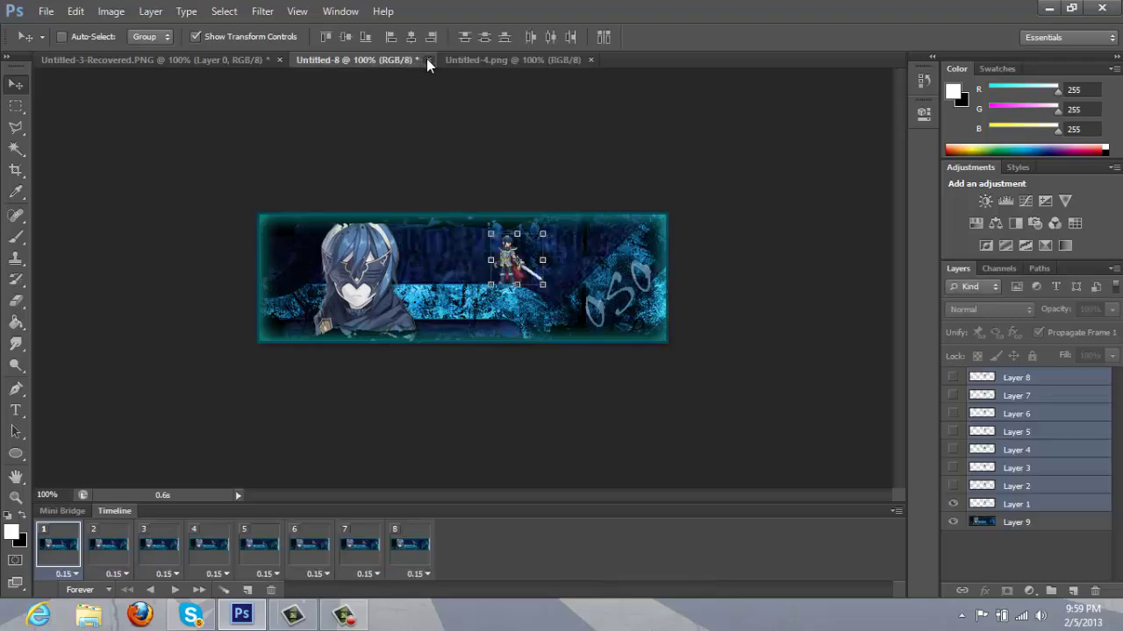
click(428, 60)
click(540, 244)
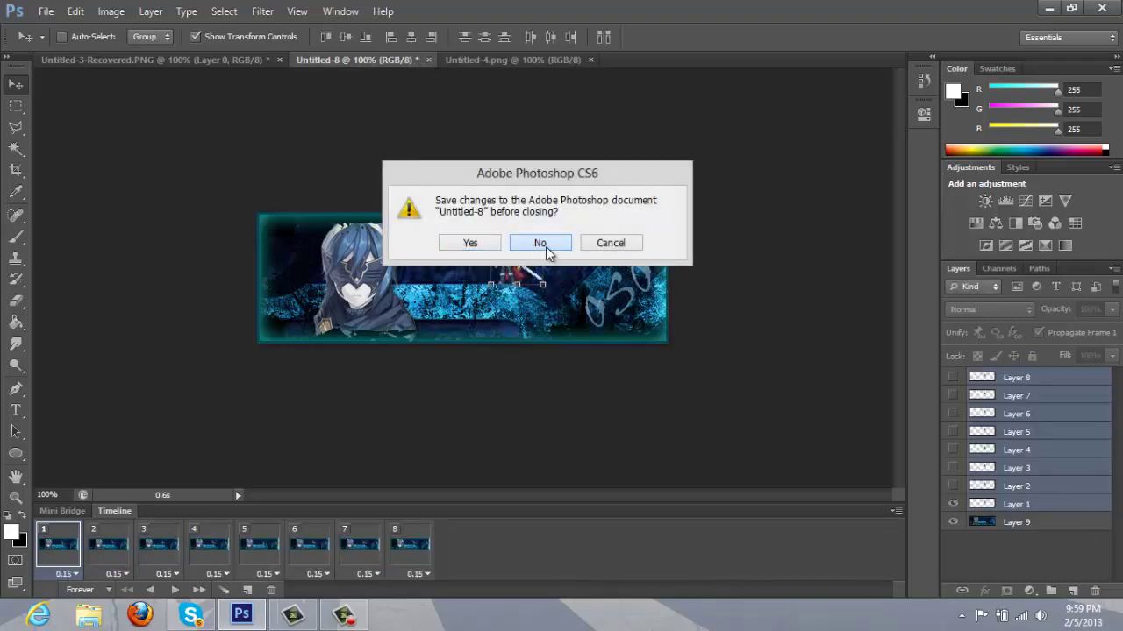
Switch between the Untitled-4.png and Untitled-3-Recovered tabs, ending on Untitled-3-Recovered
click(237, 60)
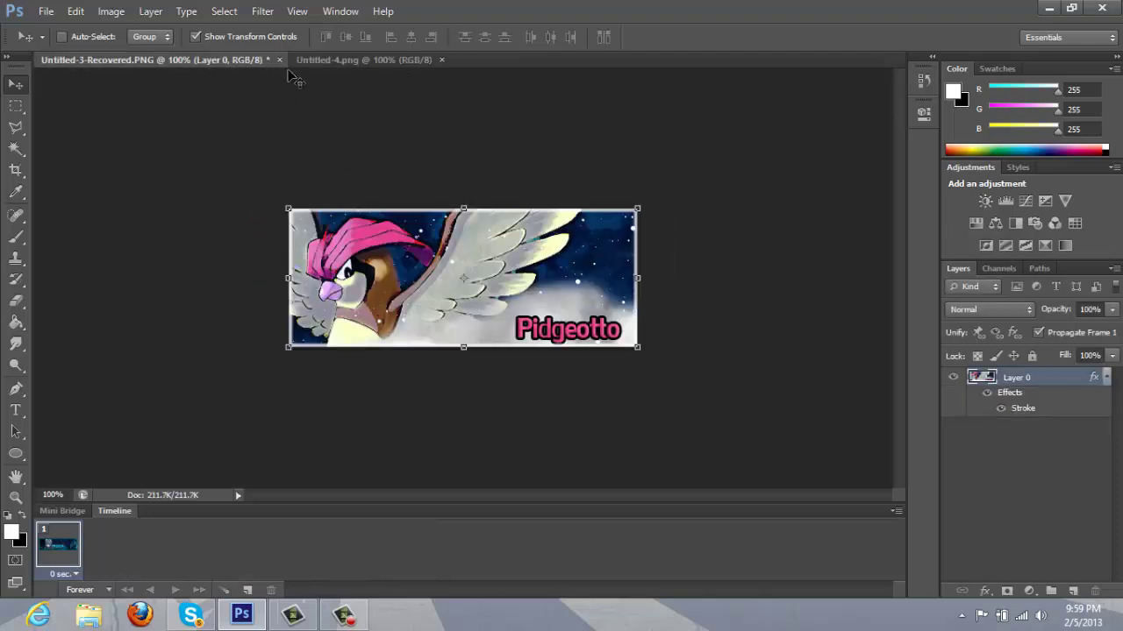
click(329, 60)
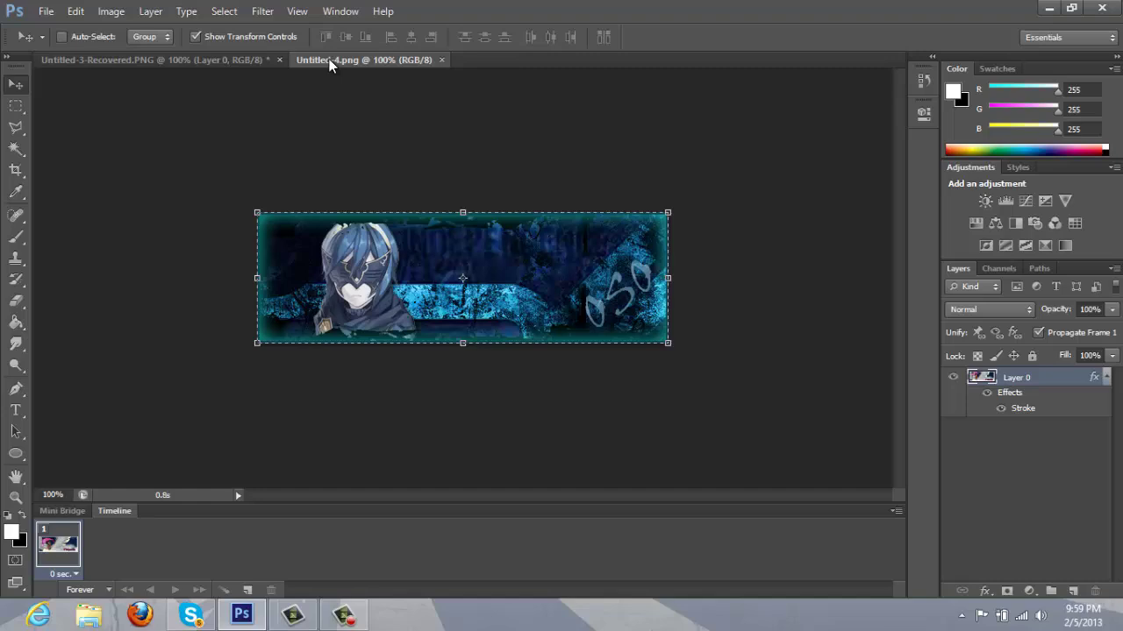
click(224, 62)
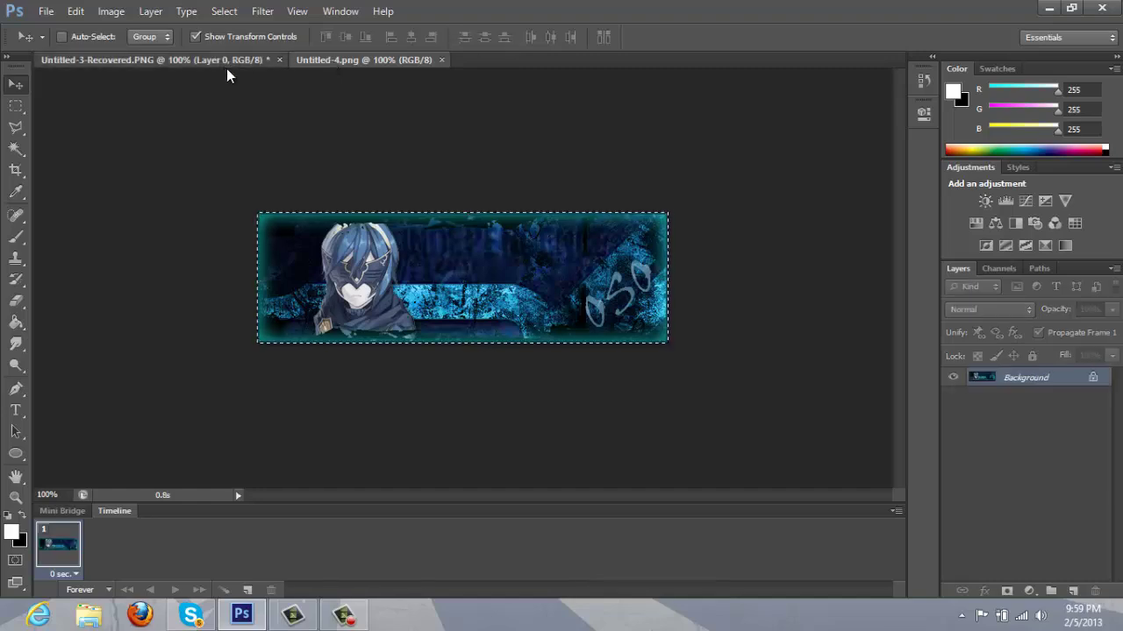
click(351, 58)
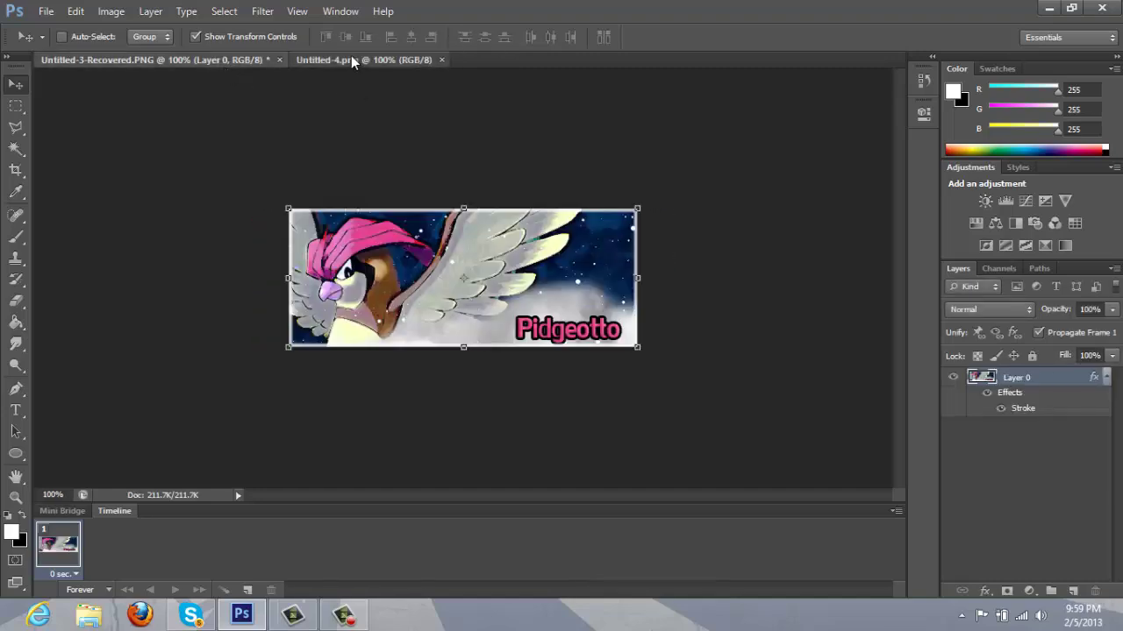
click(205, 65)
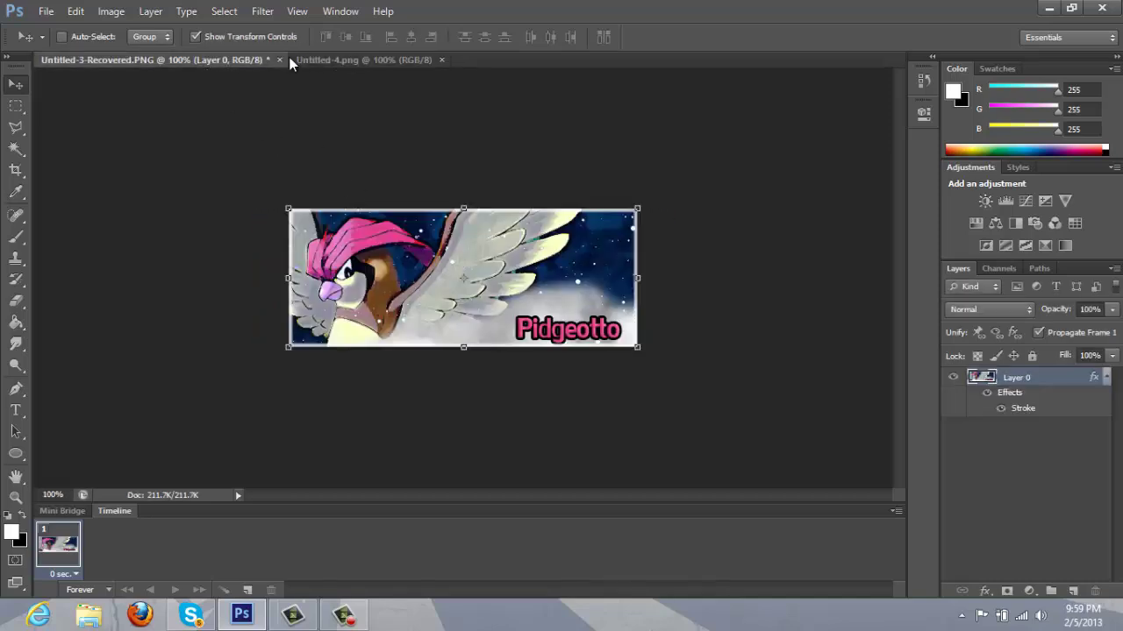
Drag the Pidgeotto image into the Oso banner as Layer 1, reposition it, and re-dock its window
drag(292, 64, 832, 135)
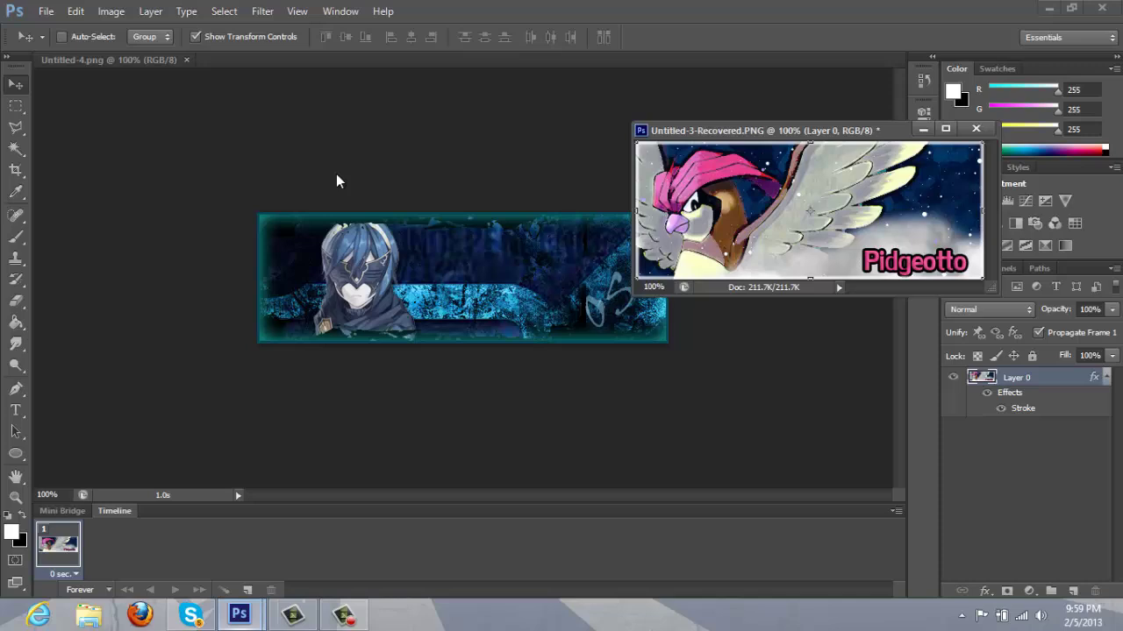
drag(829, 229, 455, 357)
drag(480, 304, 511, 268)
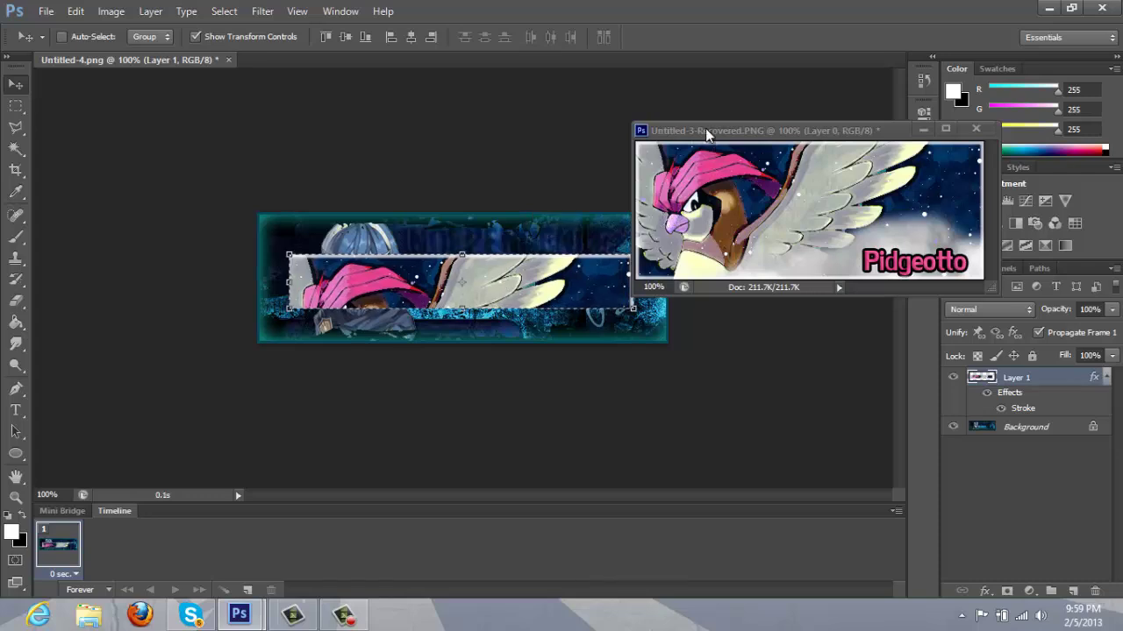
drag(702, 130, 203, 70)
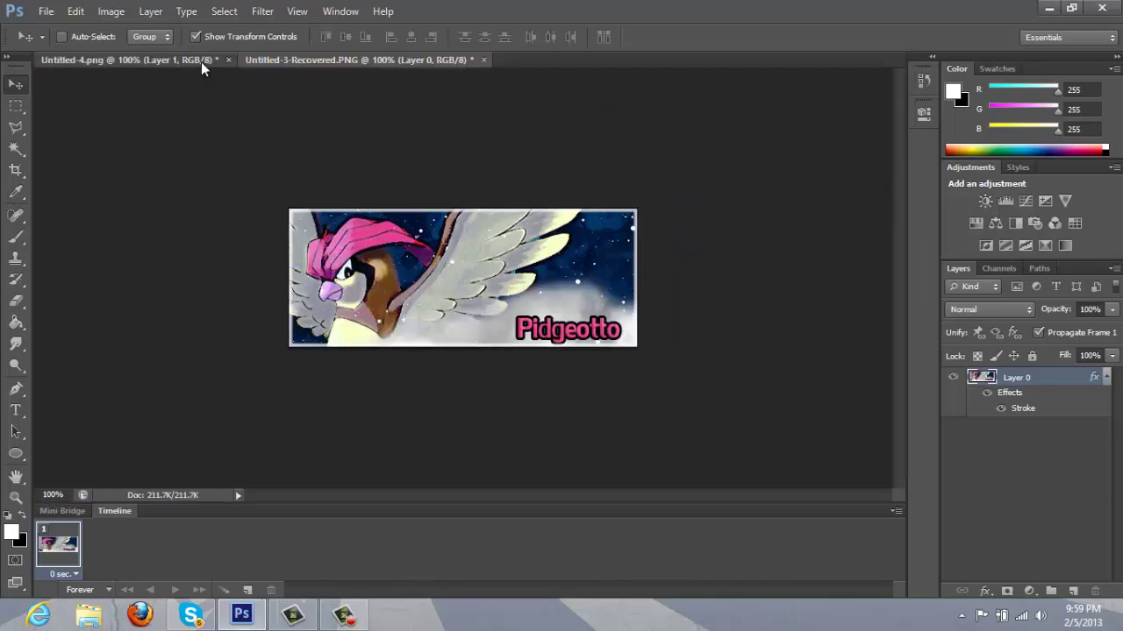
click(201, 61)
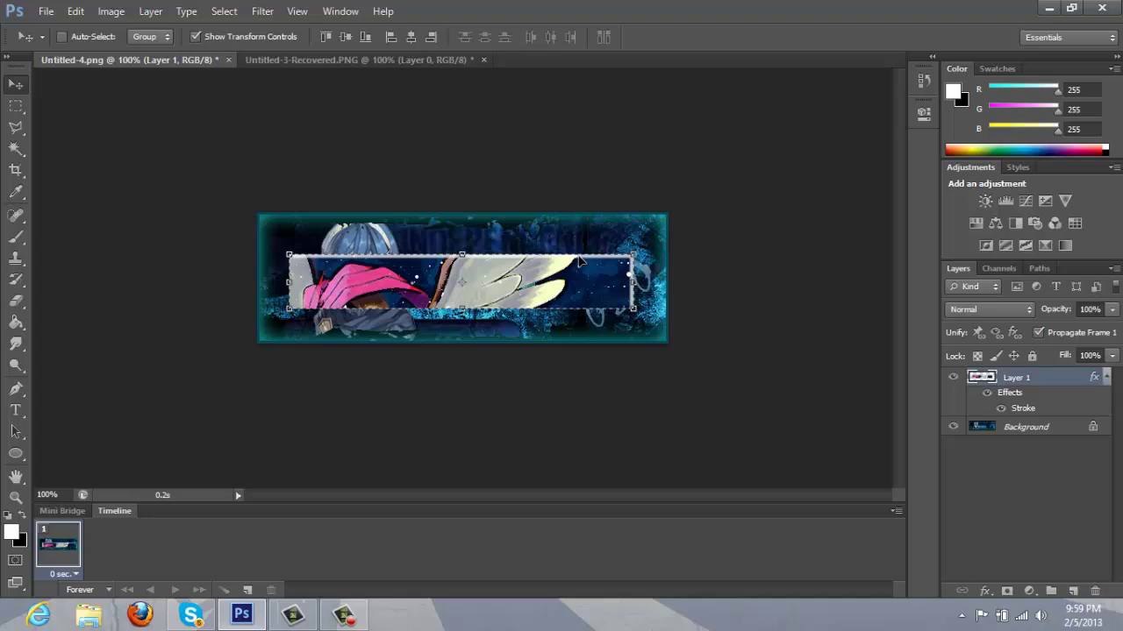
Delete Layer 1 from the banner, confirming with Yes
right_click(1025, 385)
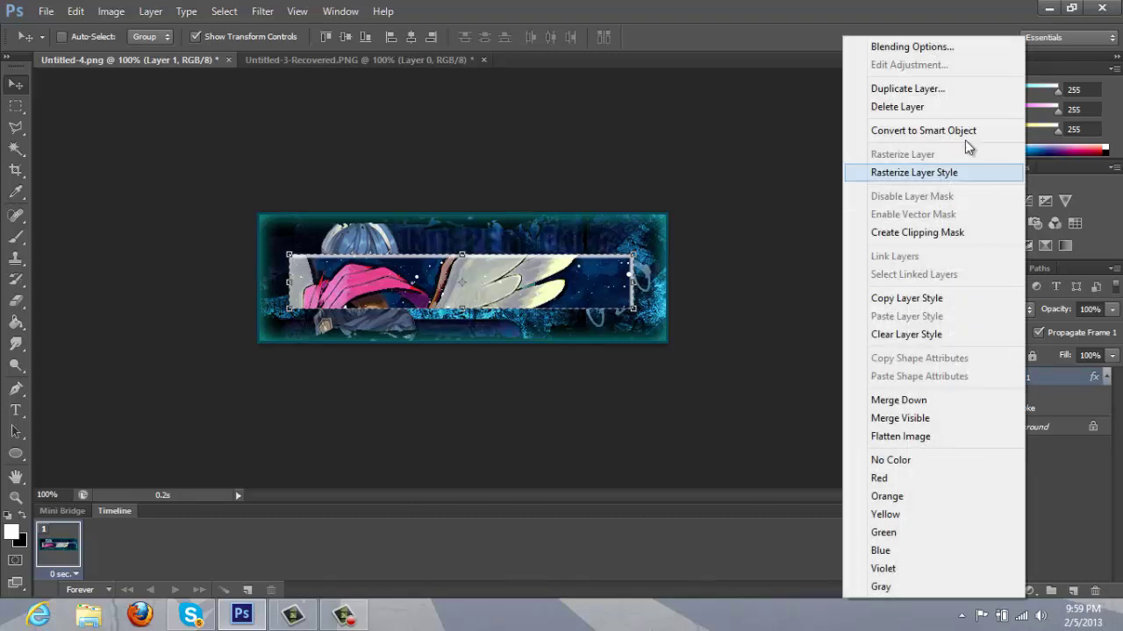
click(959, 115)
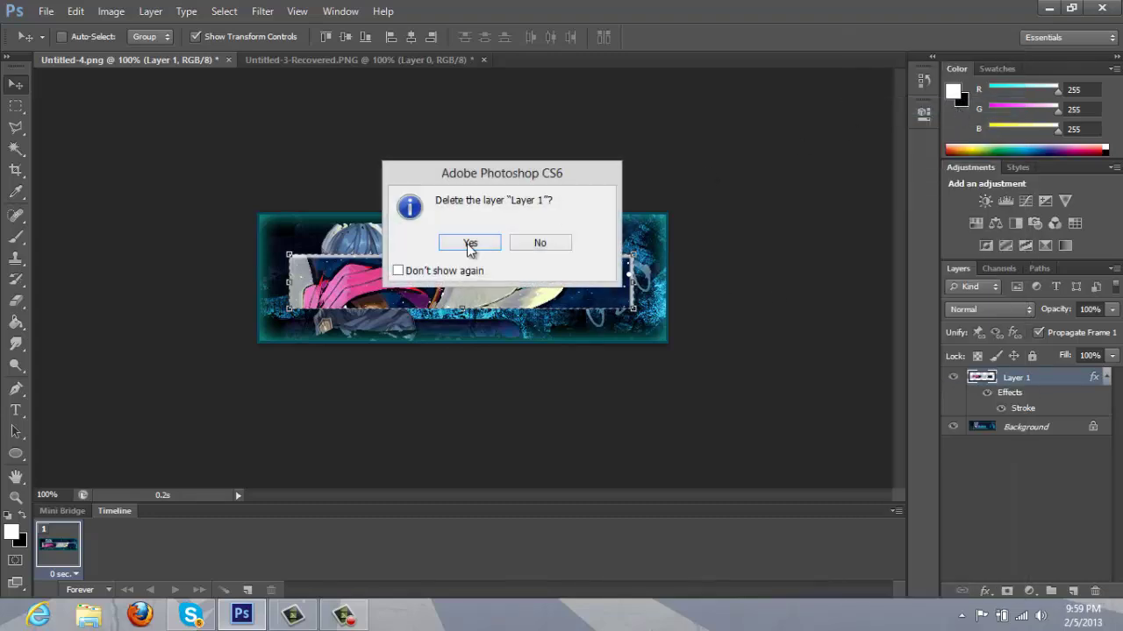
click(471, 249)
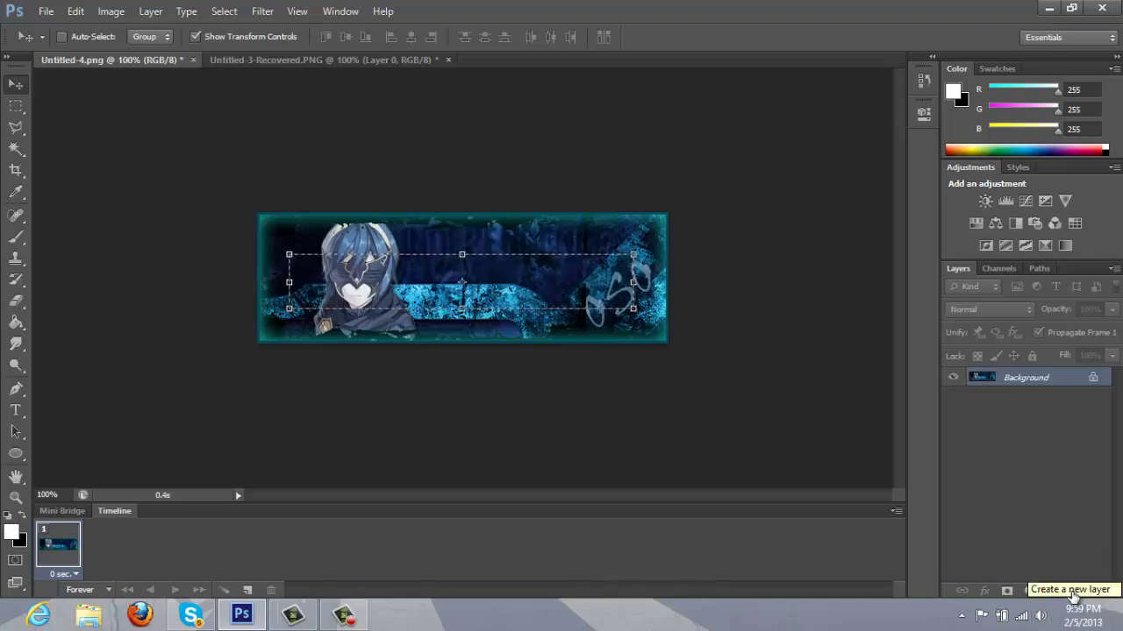
Deselect, add an empty Layer 1, and drag the Pidgeotto signature into the banner as Layer 2
key(ctrl+d)
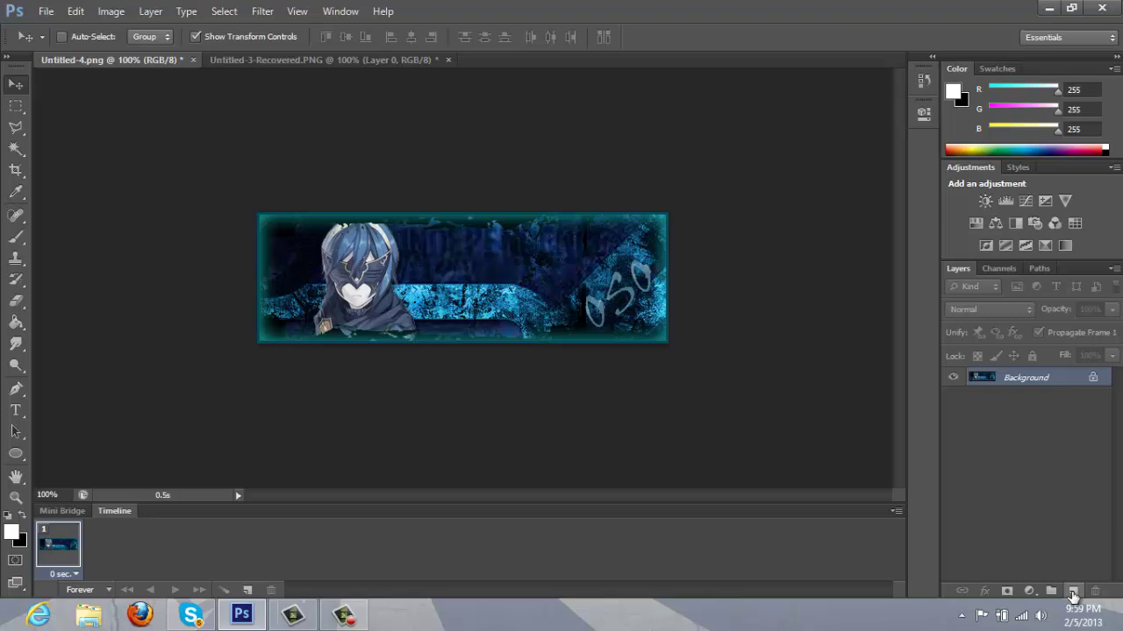
click(1072, 592)
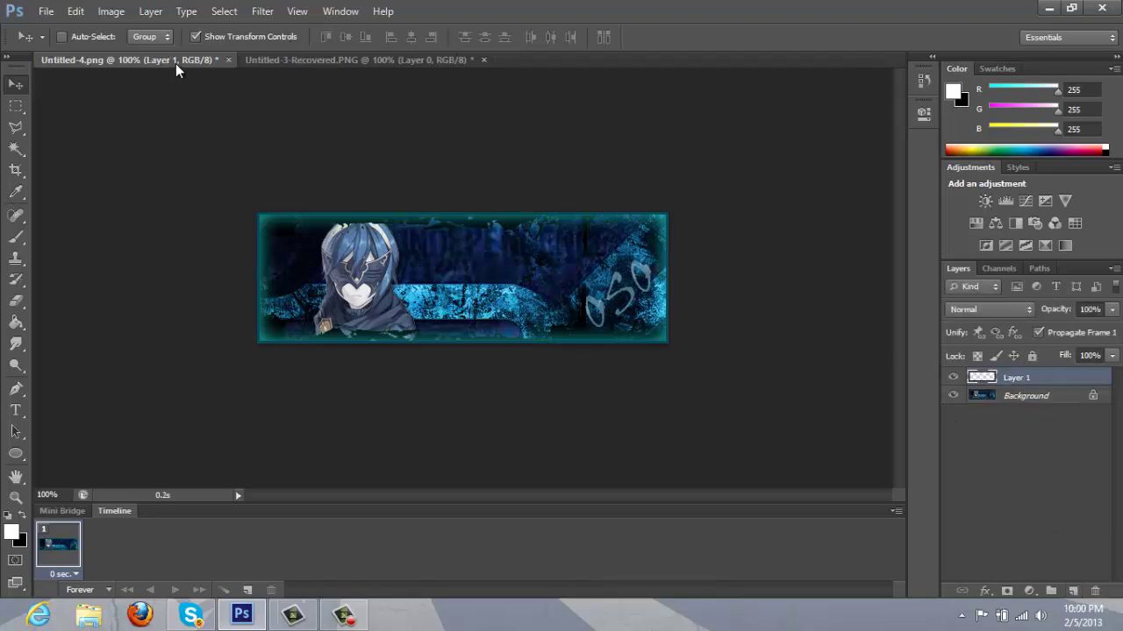
click(263, 60)
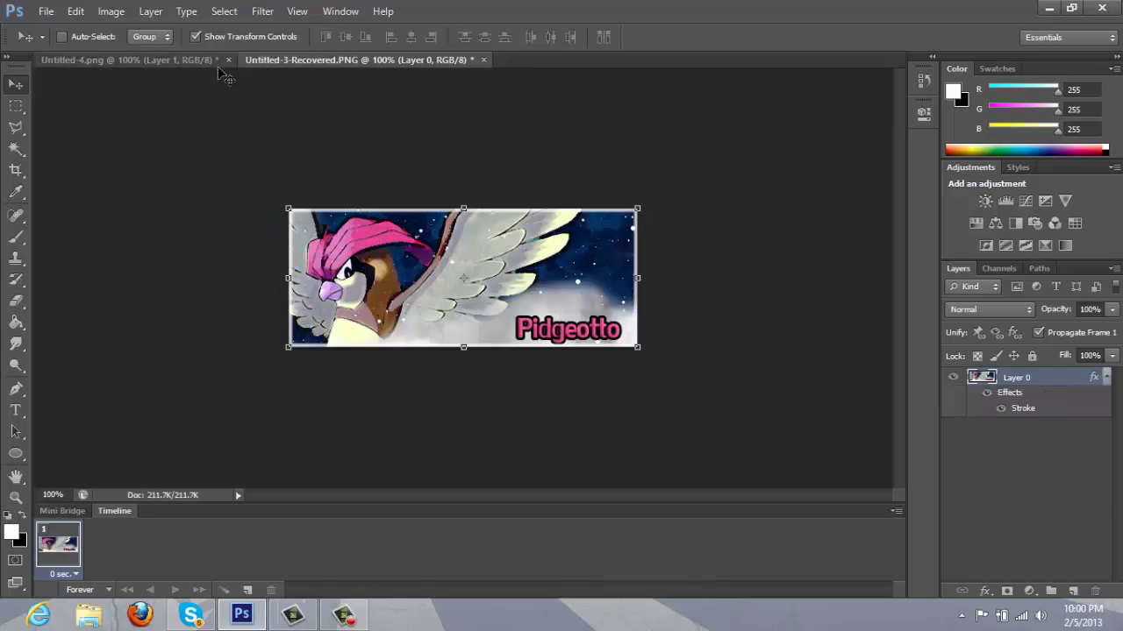
mouse_move(280, 59)
mouse_down()
mouse_move(501, 191)
mouse_move(703, 161)
mouse_up()
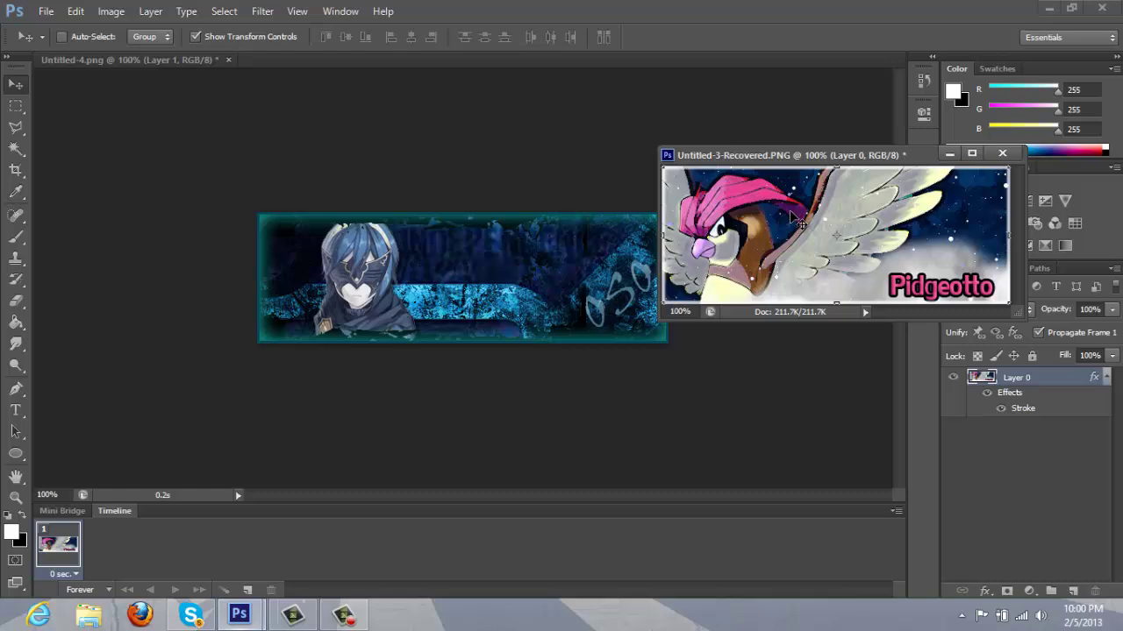
drag(845, 225, 576, 285)
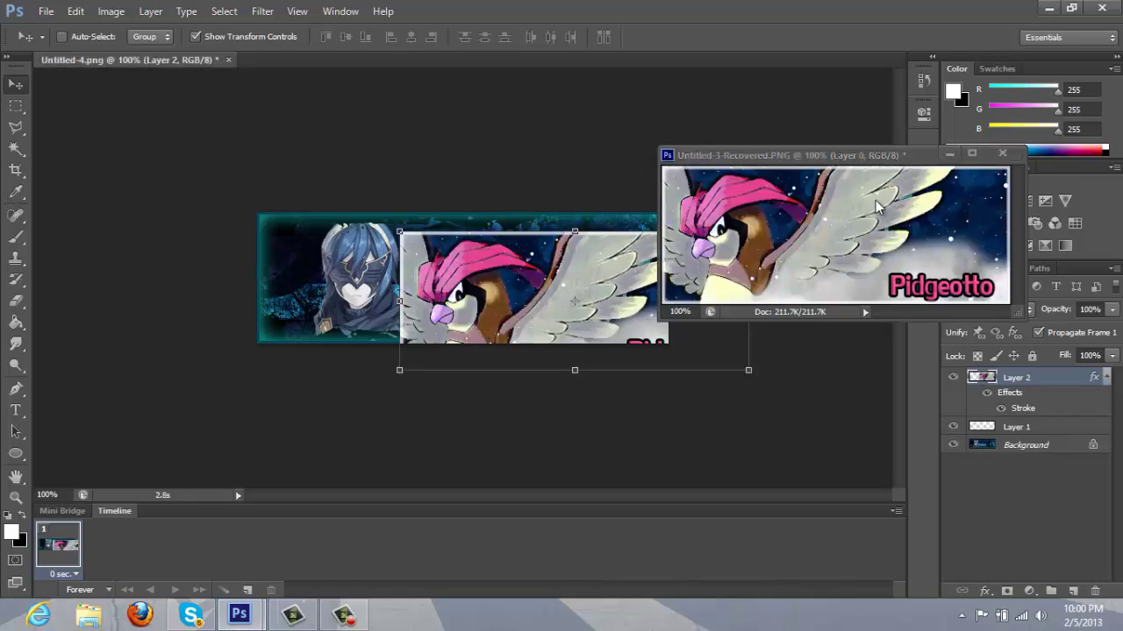
drag(846, 161, 688, 68)
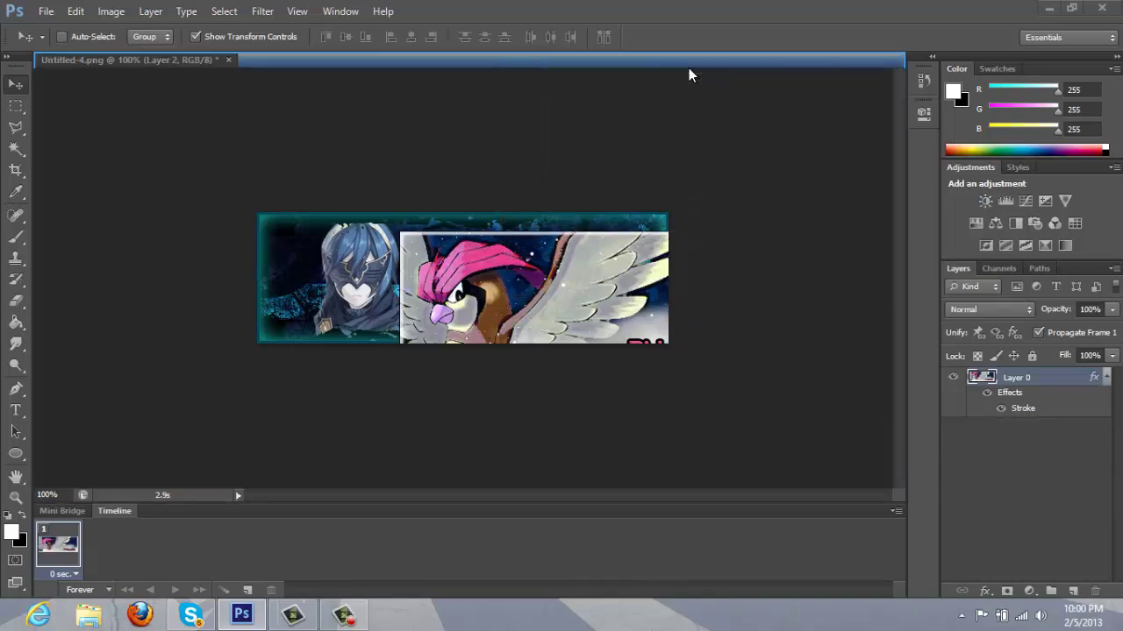
click(207, 59)
Center the Pidgeotto layer and stretch it to cover the whole banner
drag(470, 280, 372, 259)
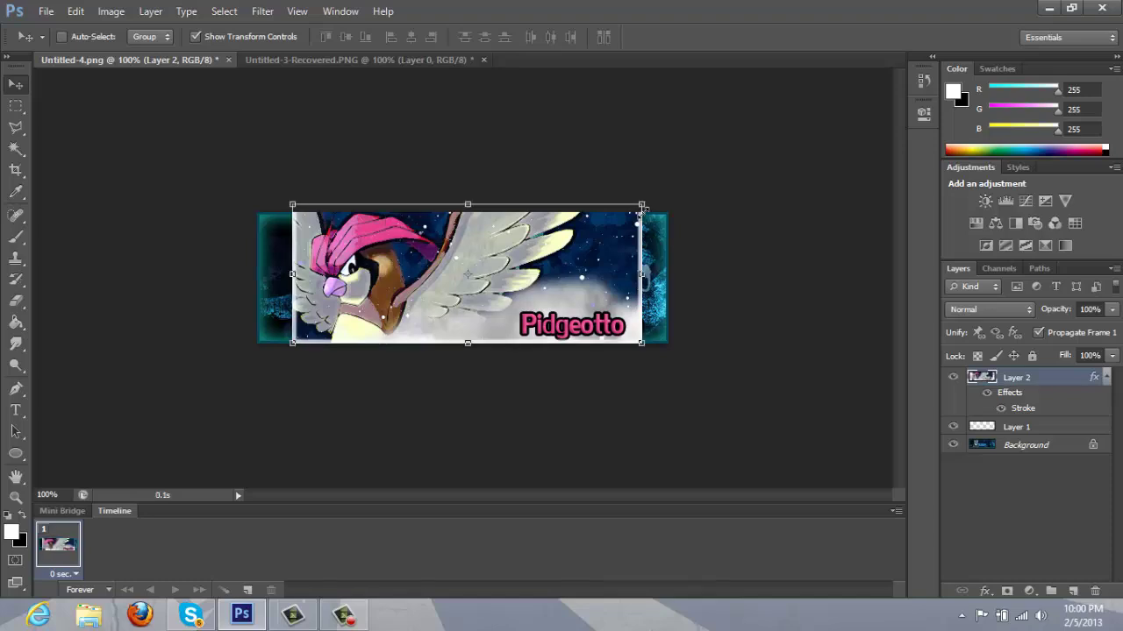
drag(641, 204, 667, 212)
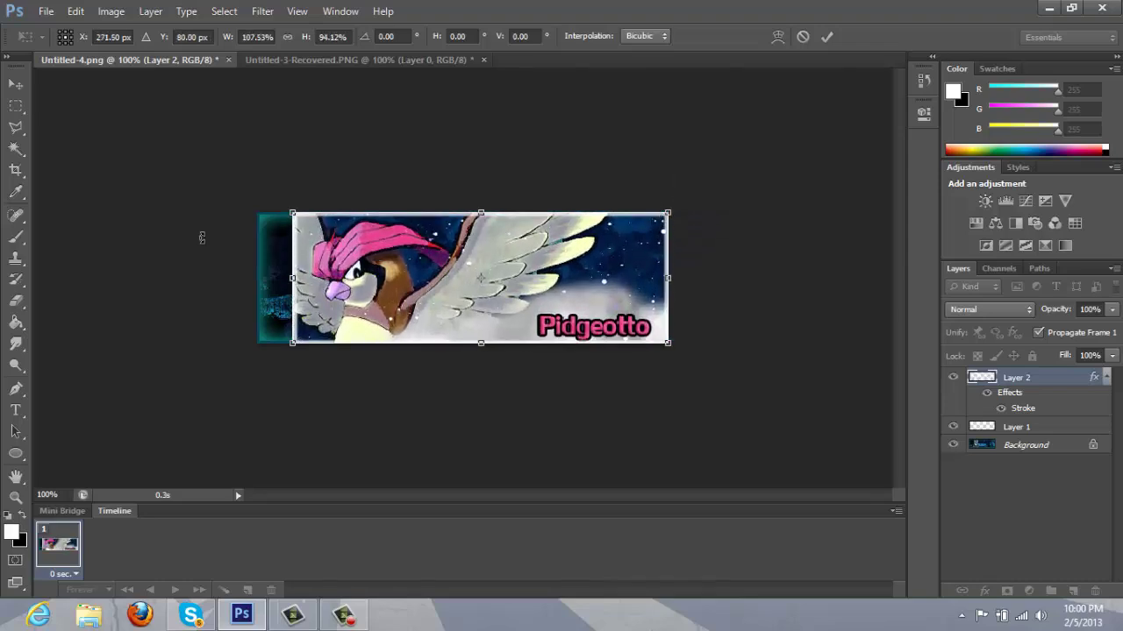
drag(292, 341, 254, 345)
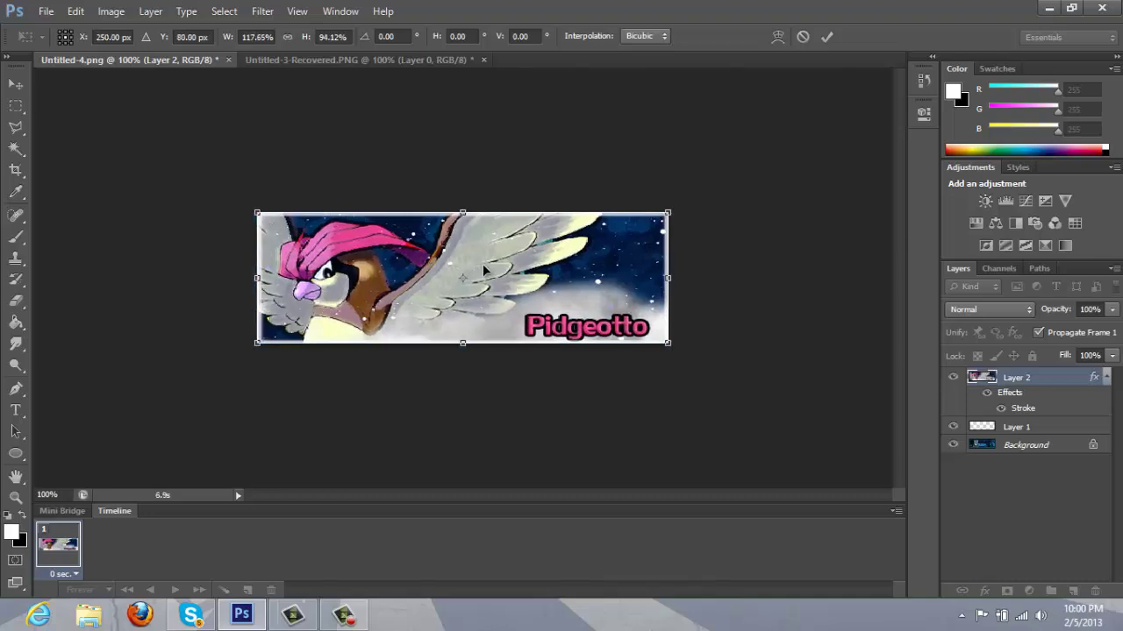
key(Return)
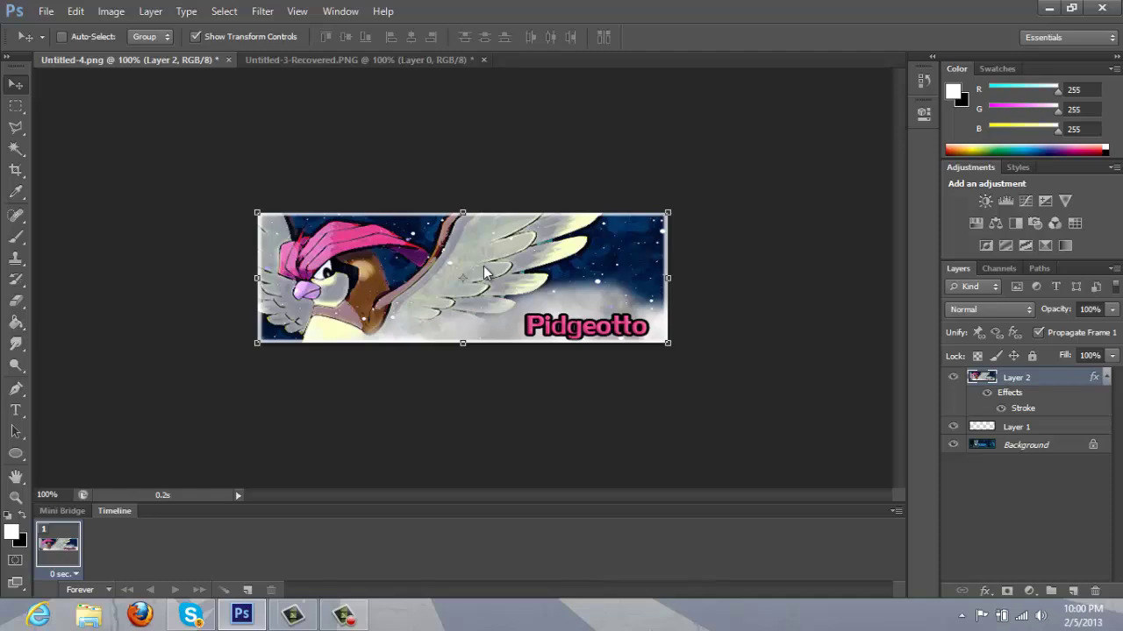
Select Layer 1 and duplicate the timeline frame to create frame 2
right_click(1054, 427)
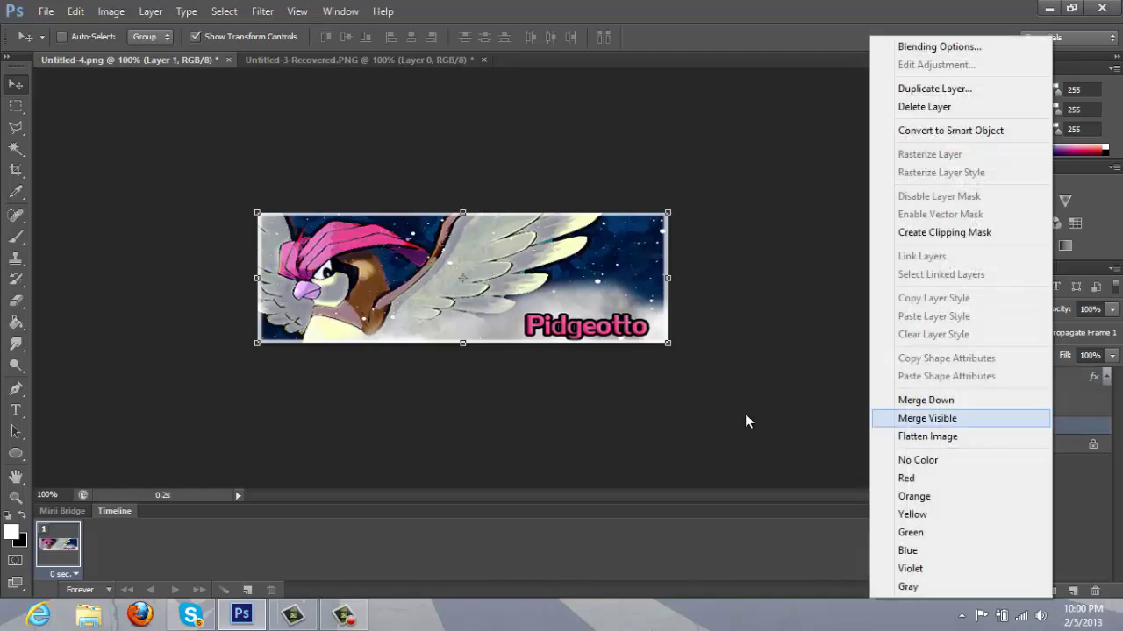
click(744, 421)
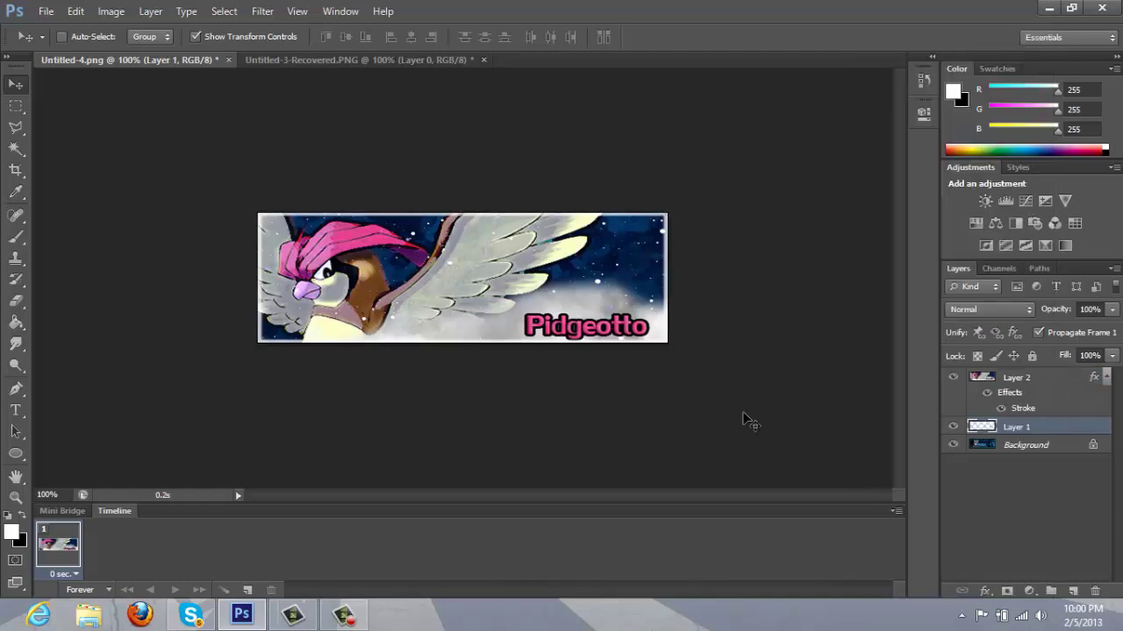
click(246, 591)
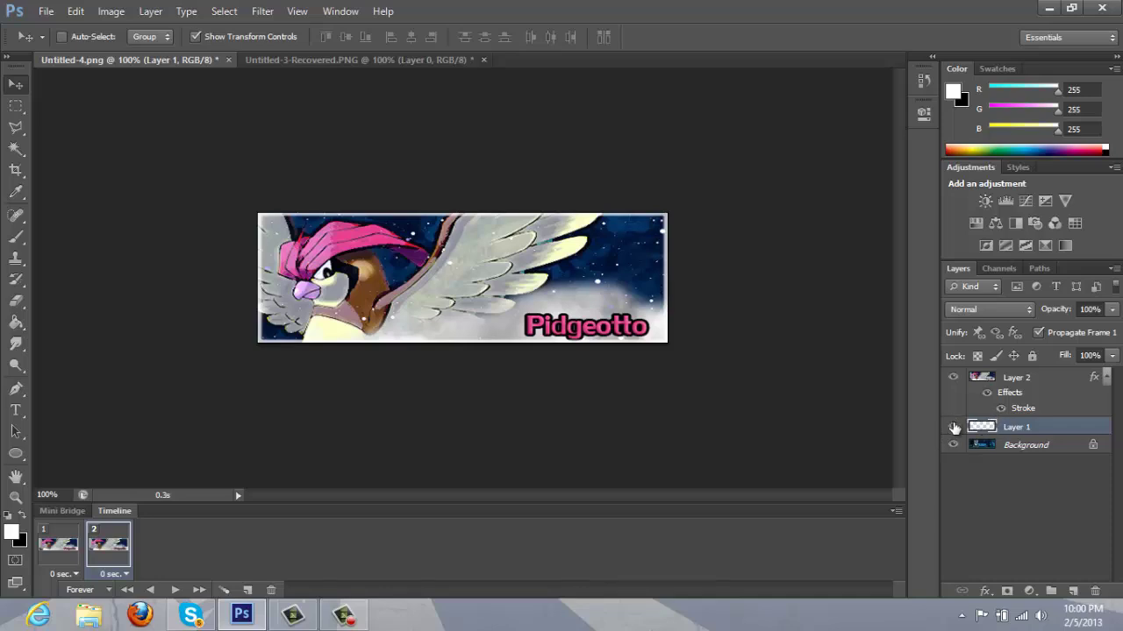
Hide Layer 1 and the Pidgeotto layer in frame 2, then play the animation
click(39, 534)
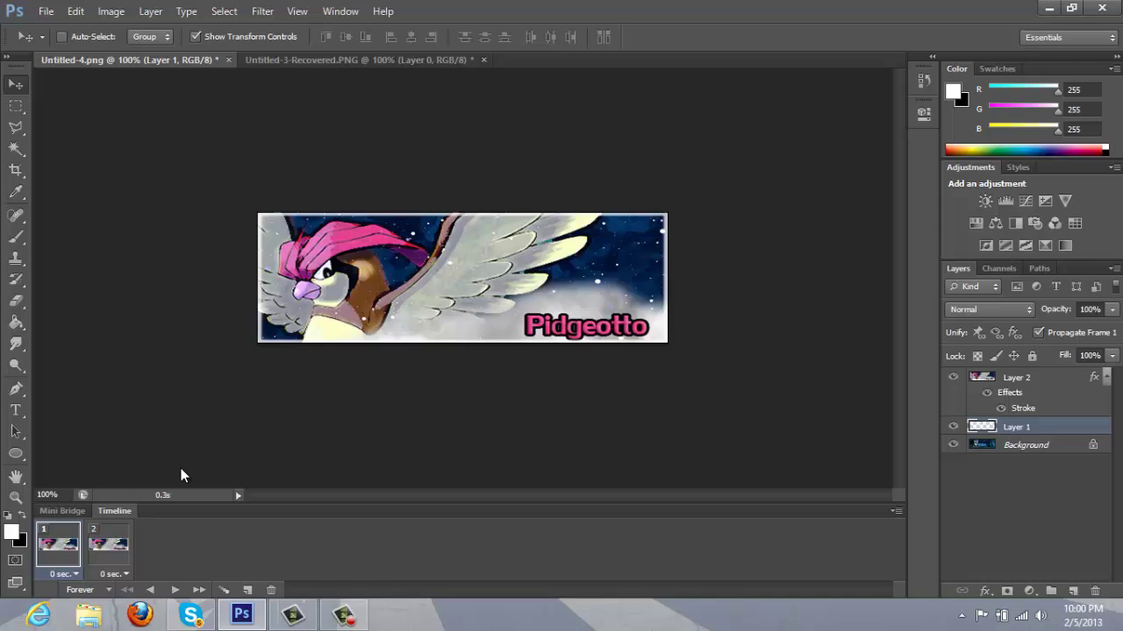
click(109, 552)
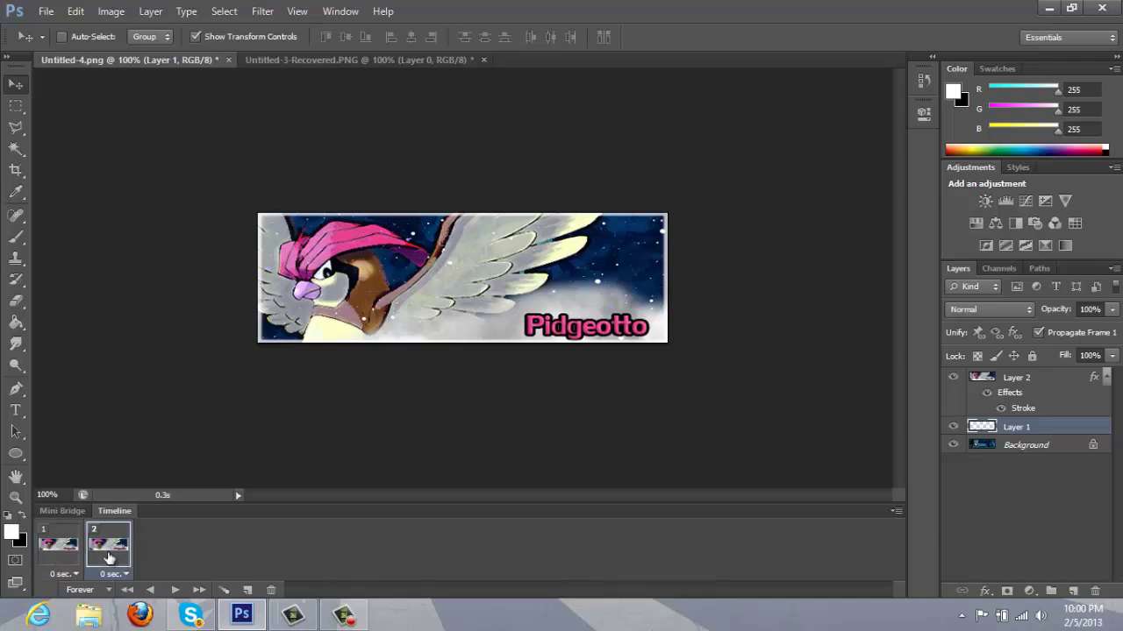
click(953, 430)
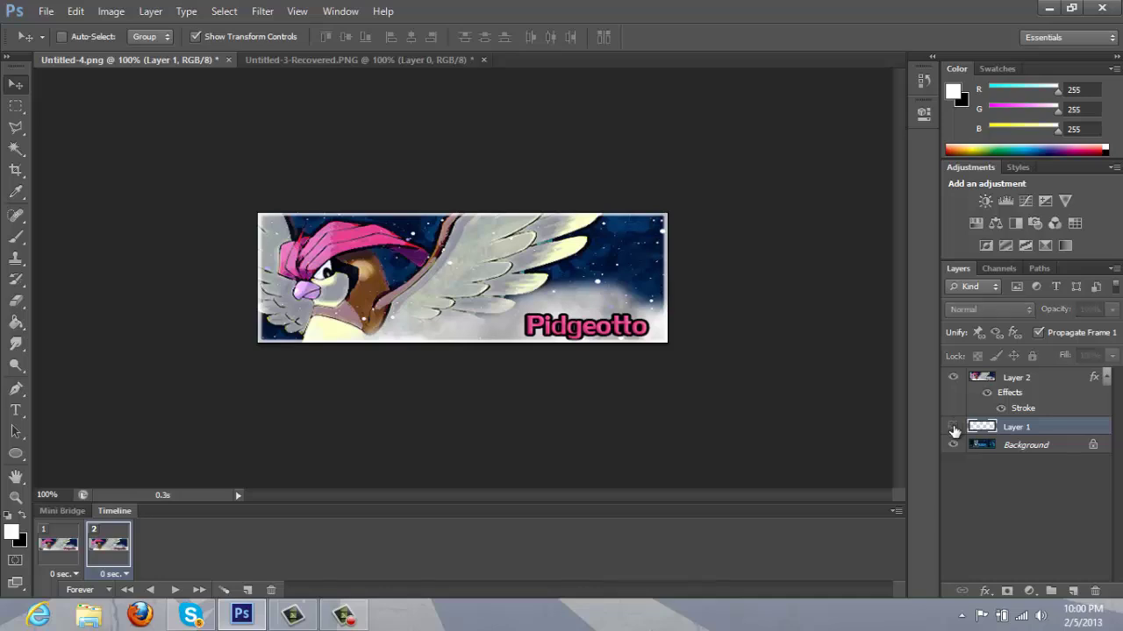
click(955, 378)
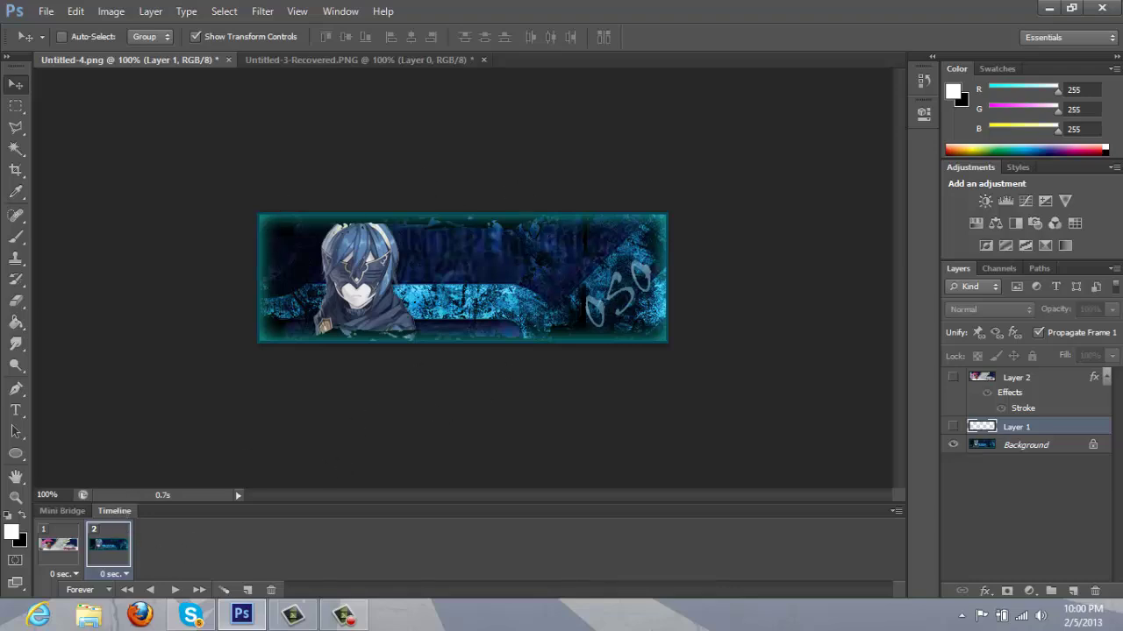
click(173, 594)
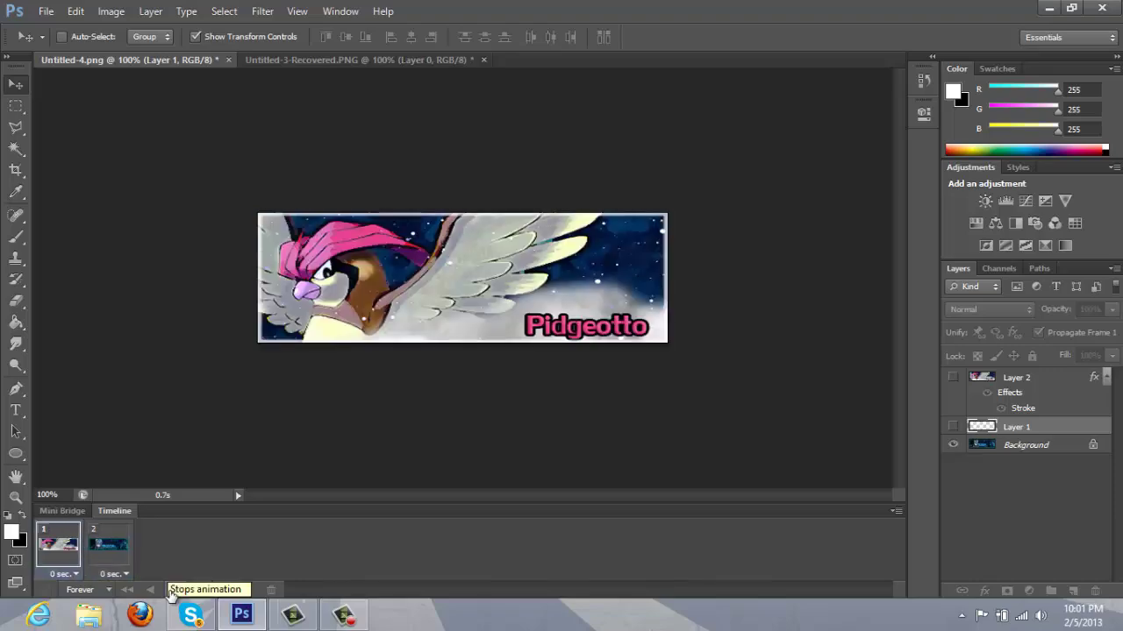
Set the delay of both timeline frames to 1.0 second, then replay the animation to preview the timing
click(173, 593)
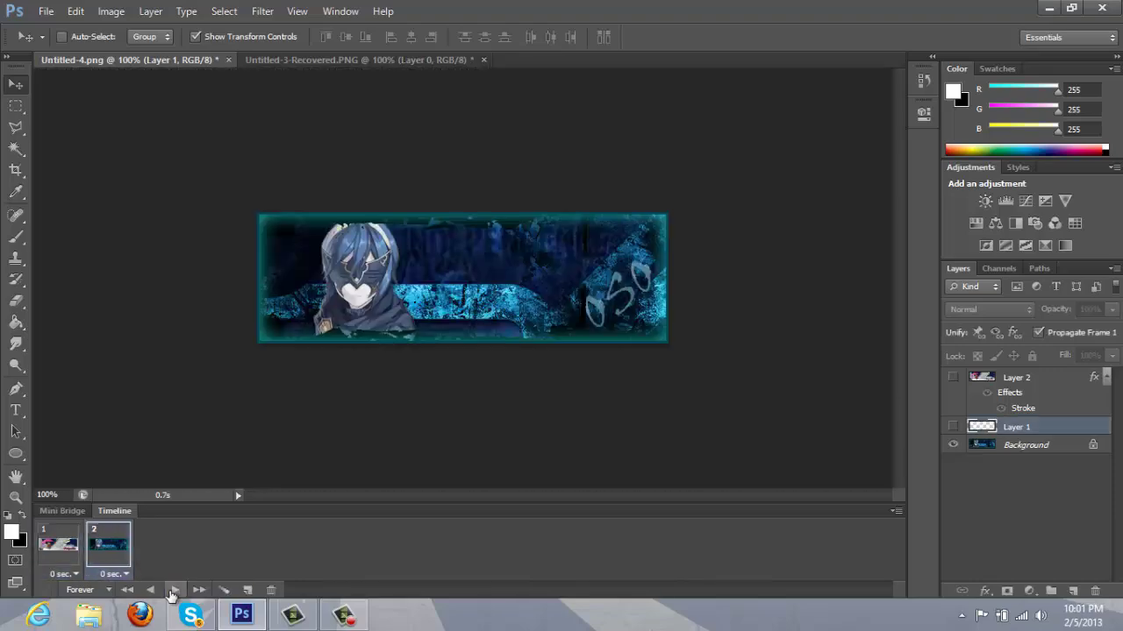
click(109, 574)
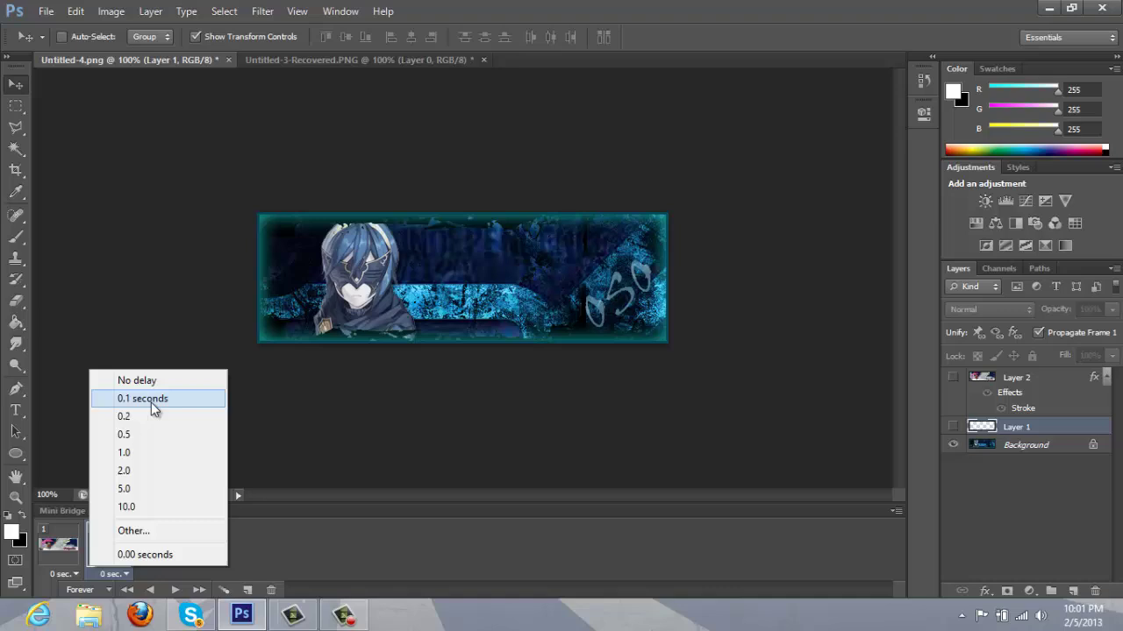
click(157, 456)
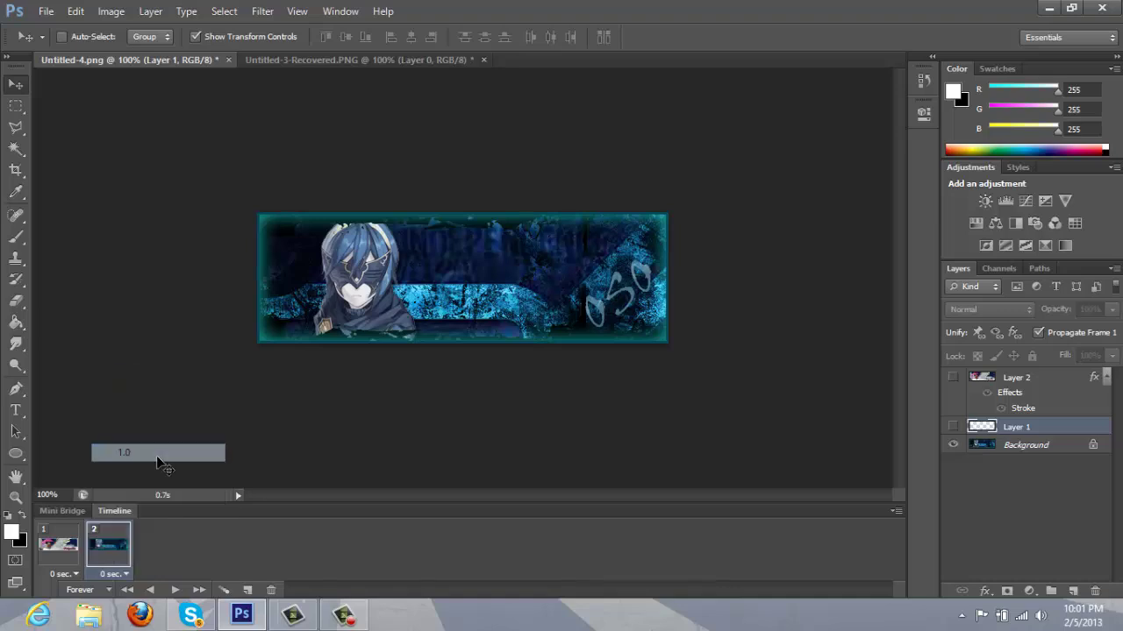
click(55, 574)
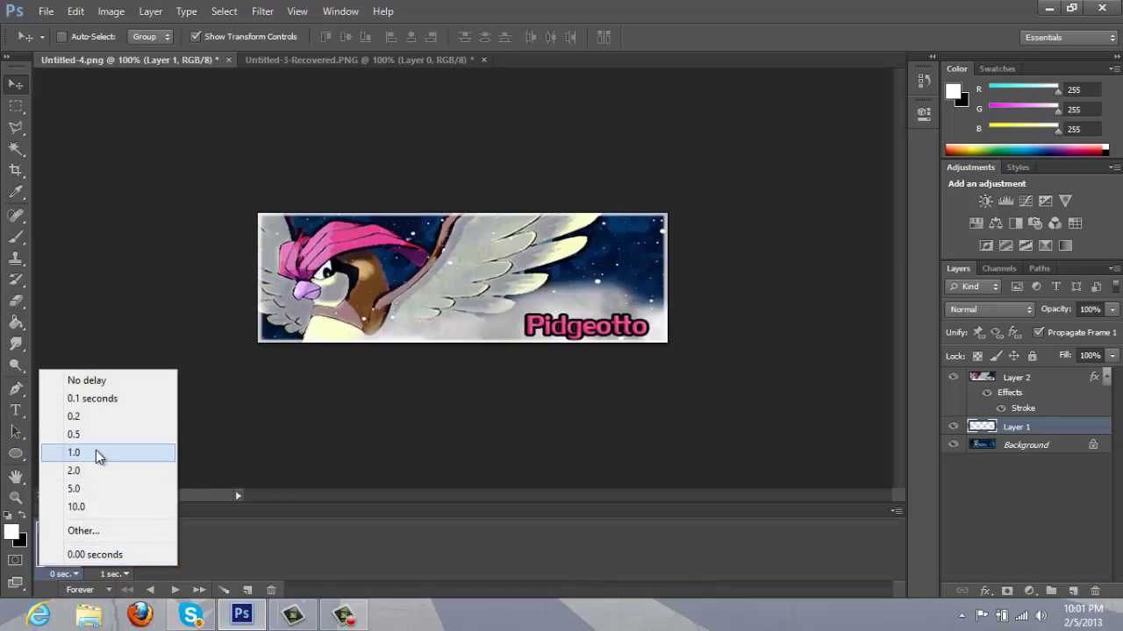
click(97, 451)
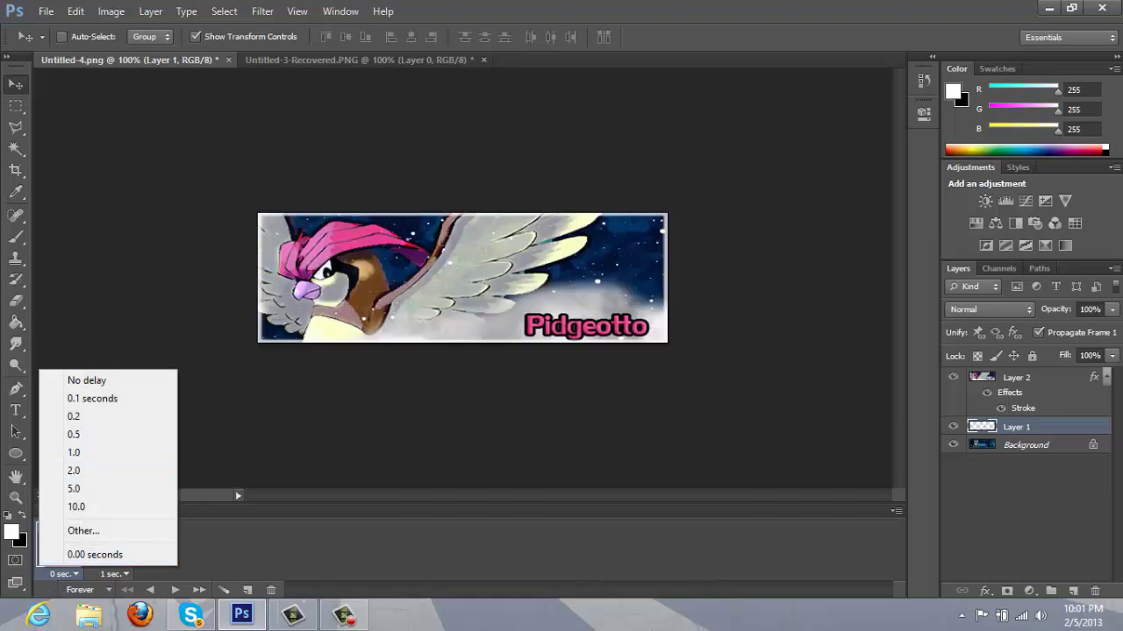
click(75, 453)
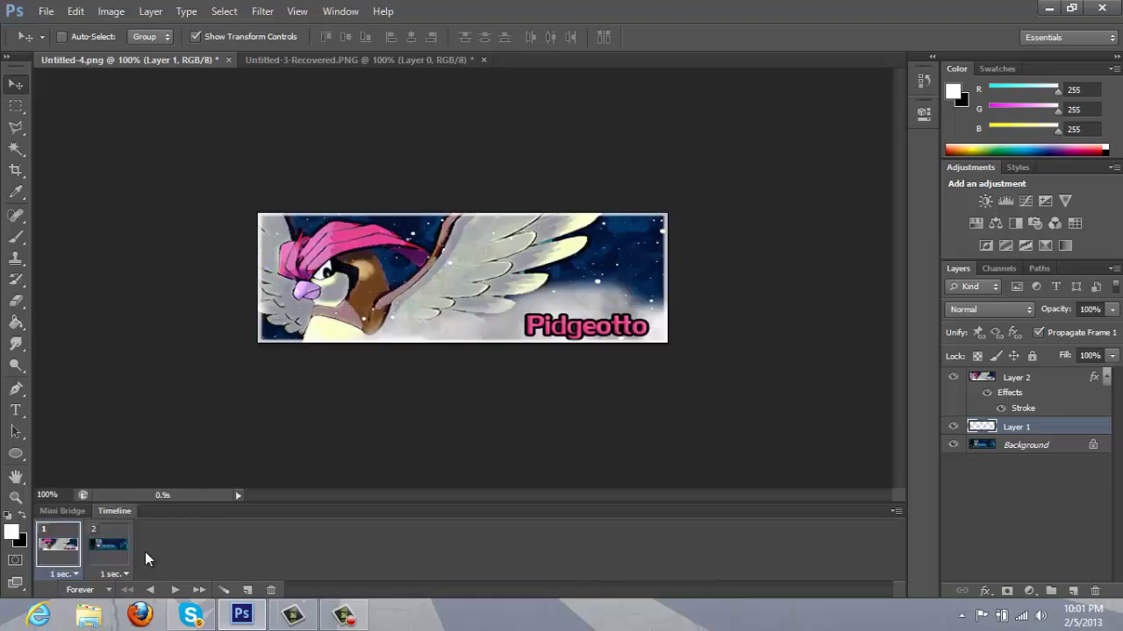
click(176, 590)
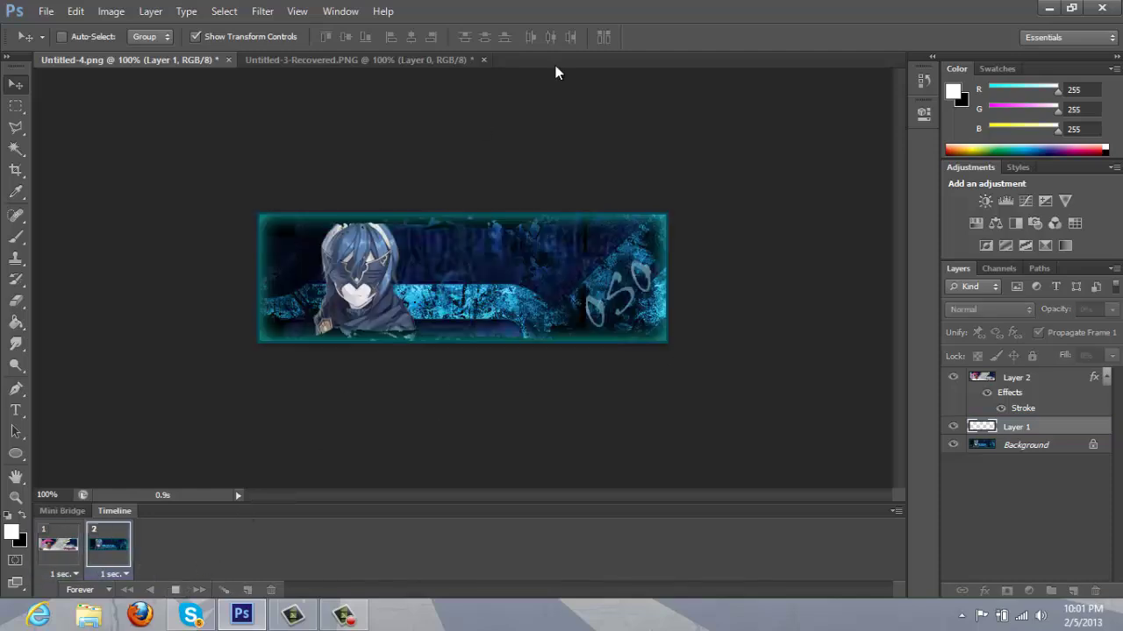
Stop the animation playback on frame 2 with the blue Oso banner showing
click(175, 589)
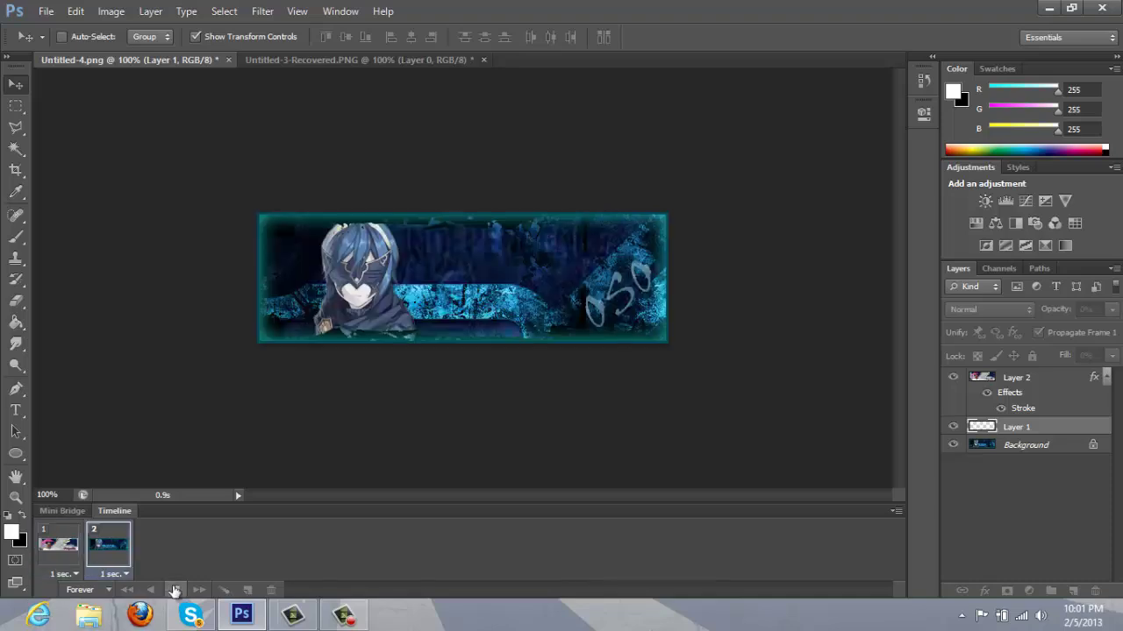